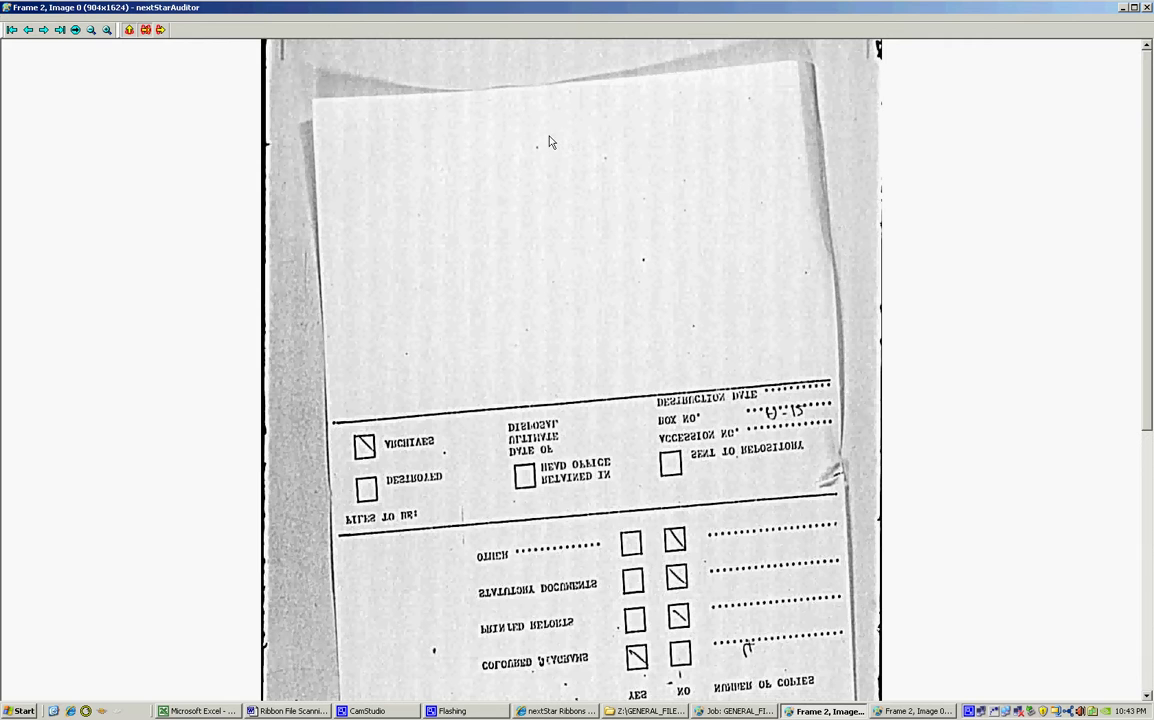
# - Bring up the output options for frame 2 and turn on Mirror for output definitions 1 and 2
pyautogui.click(145, 30)
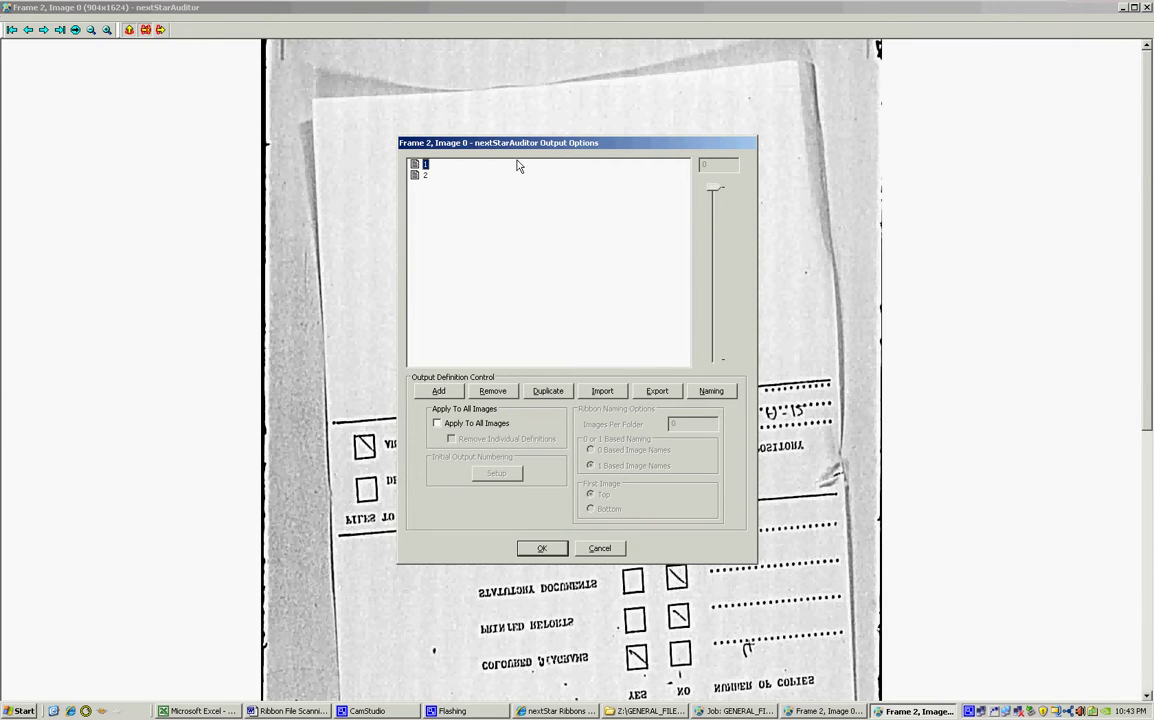
pyautogui.moveTo(517, 143); pyautogui.dragTo(131, 50)
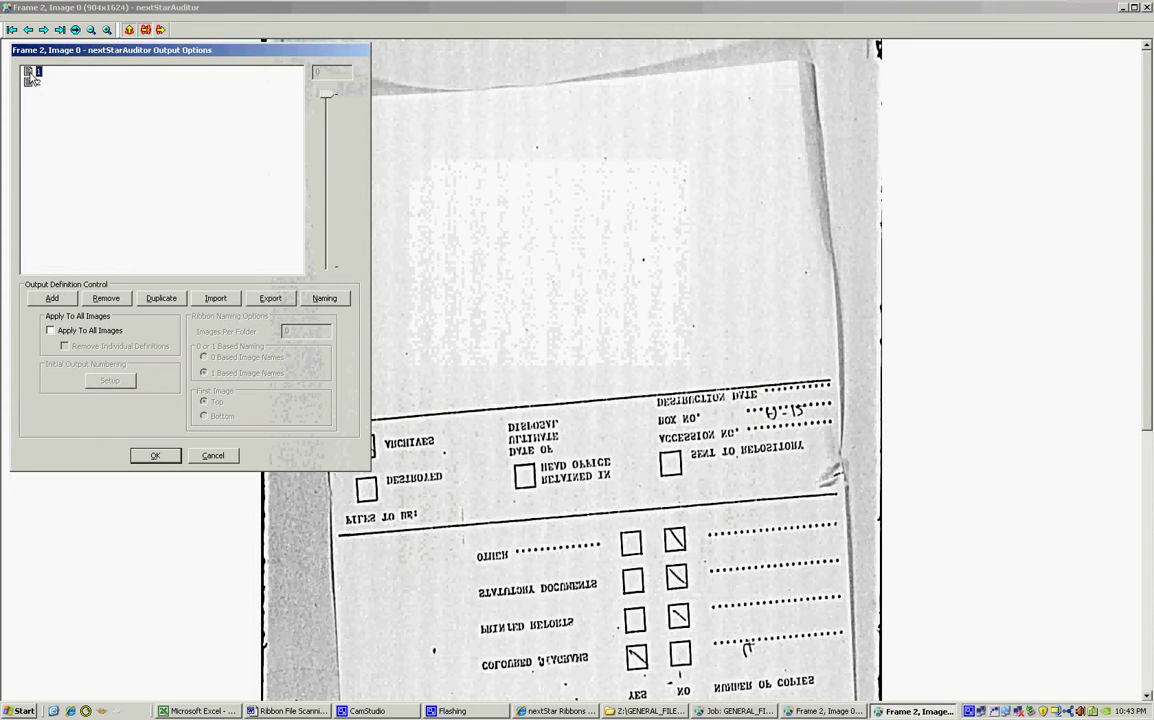
pyautogui.doubleClick(30, 74)
pyautogui.doubleClick(31, 171)
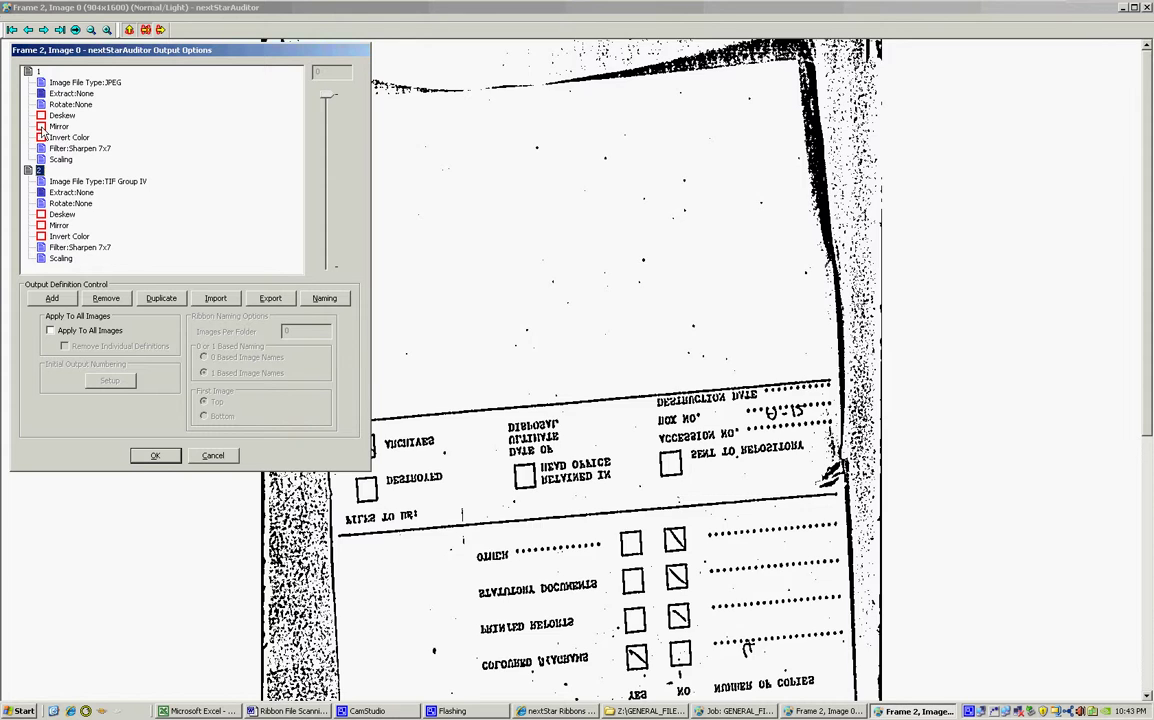
pyautogui.click(41, 127)
pyautogui.click(41, 226)
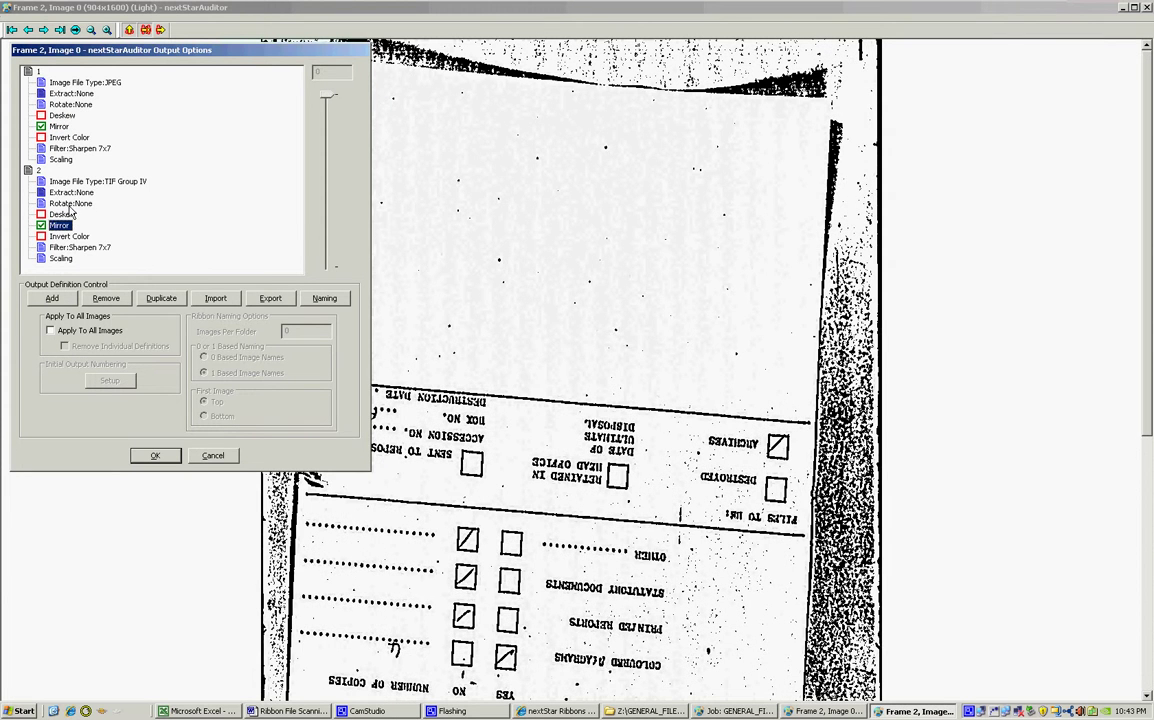
# - Set the rotation of both output definitions to 180 degrees and apply them to all images
pyautogui.doubleClick(71, 205)
pyautogui.click(56, 236)
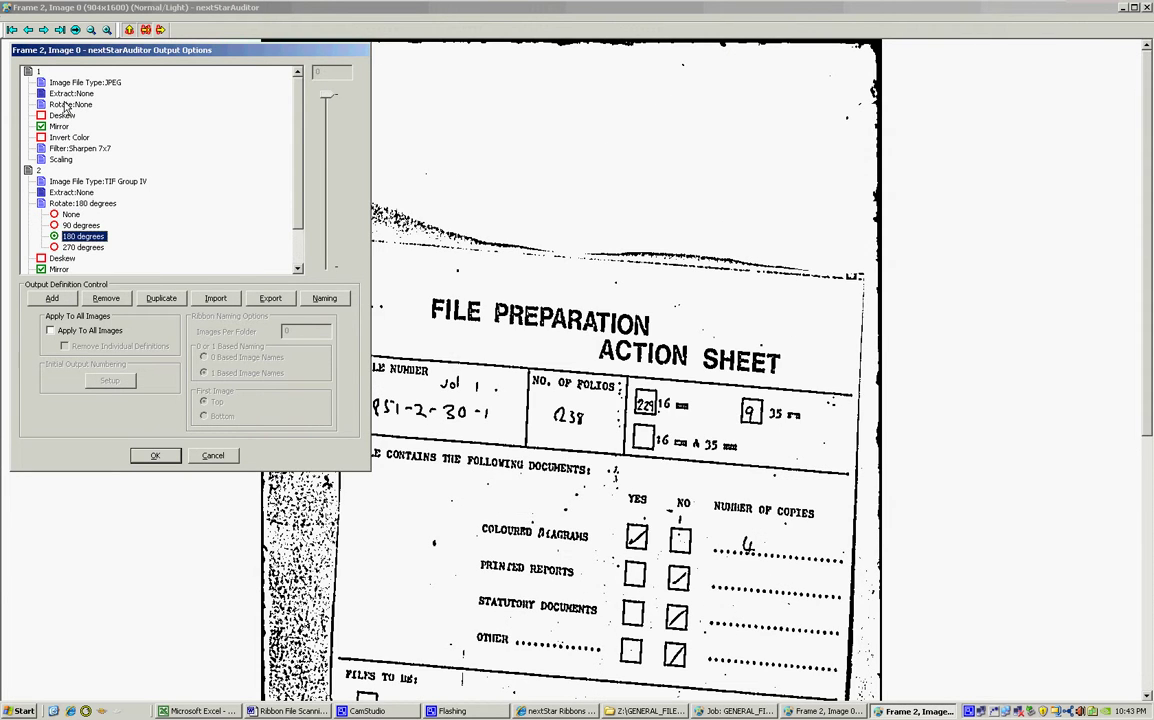
pyautogui.doubleClick(70, 104)
pyautogui.click(55, 137)
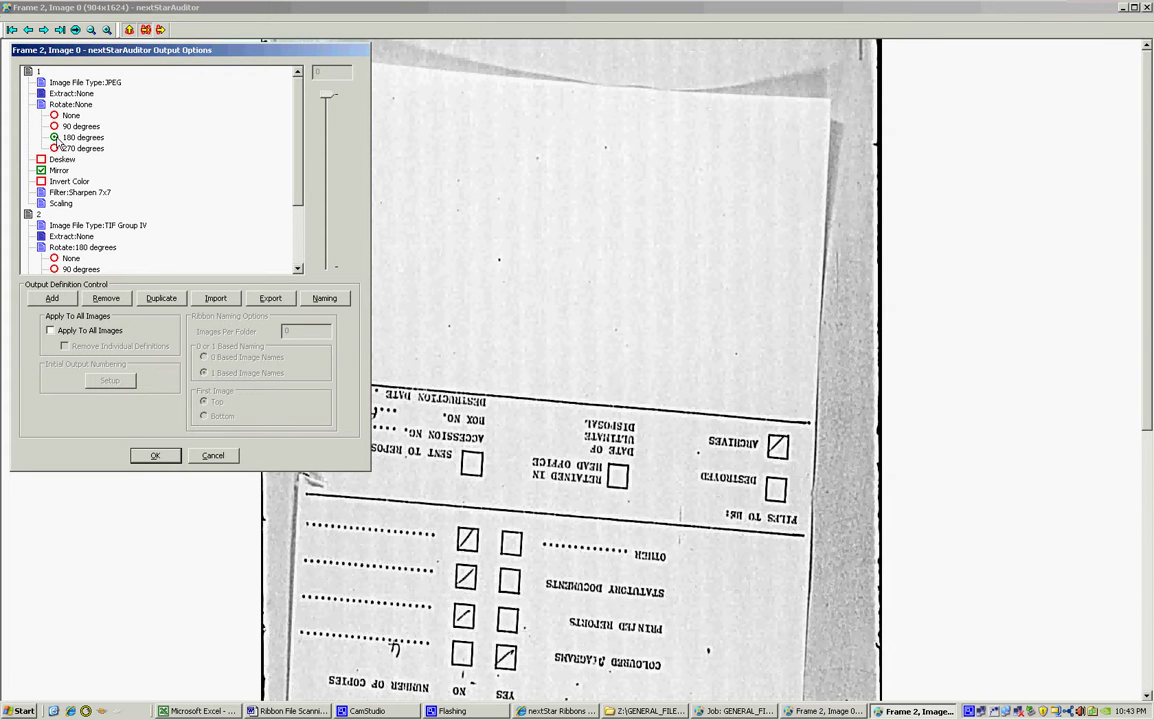
pyautogui.click(92, 331)
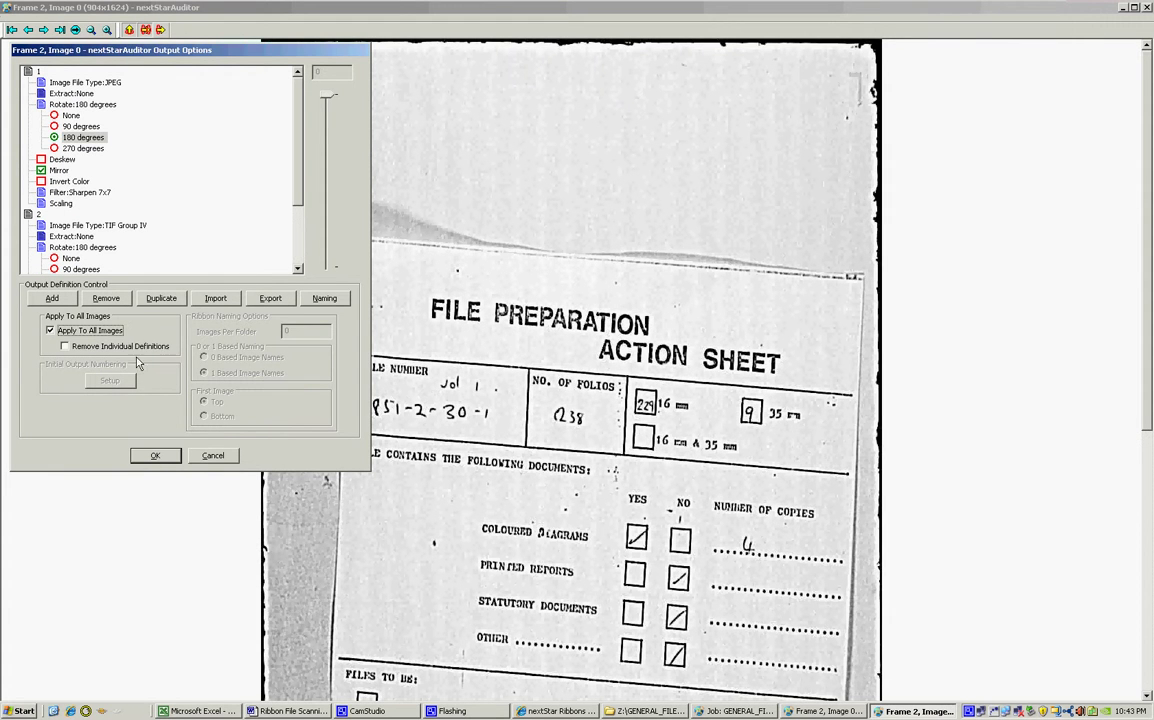
pyautogui.click(171, 459)
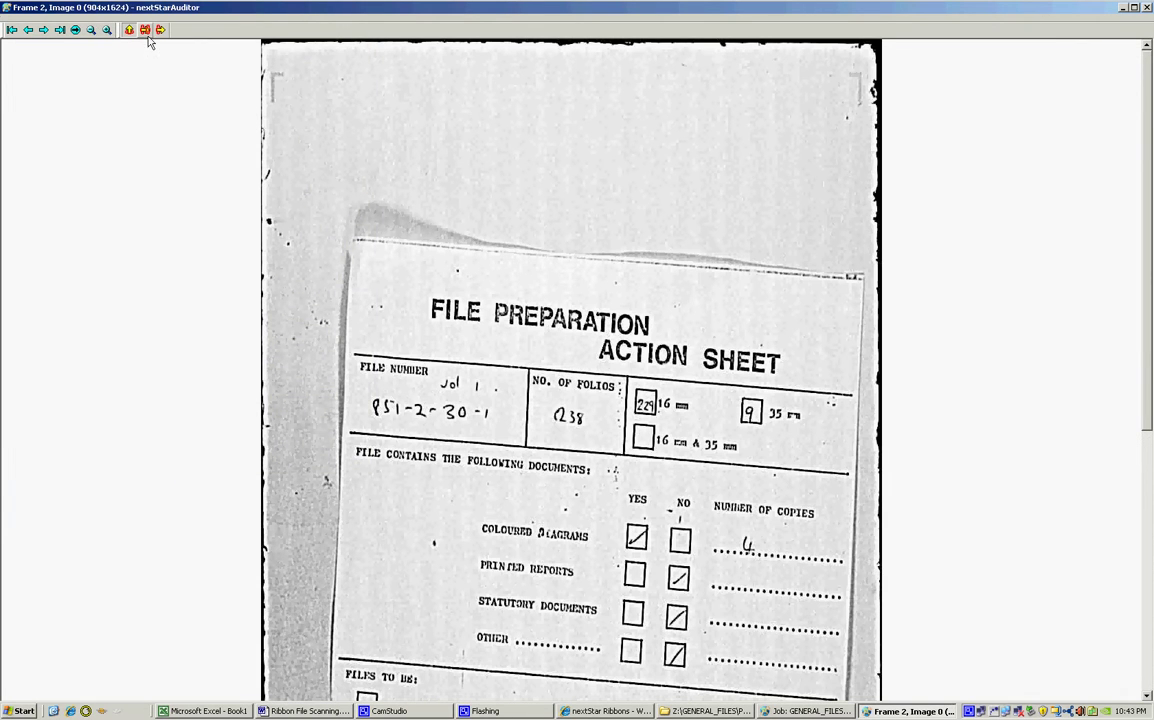
# - Preview output definition 2 of frame 2 at an enlarged size and examine the black-and-white text quality
pyautogui.click(129, 30)
pyautogui.moveTo(92, 101); pyautogui.dragTo(50, 73)
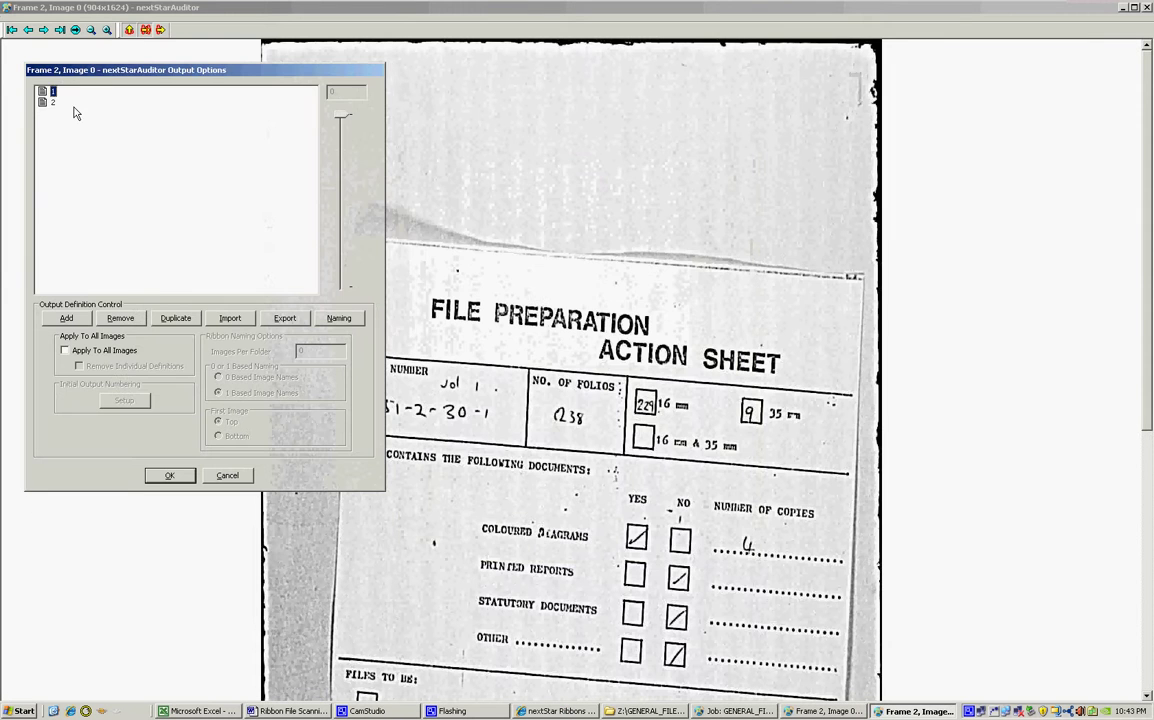
pyautogui.click(44, 104)
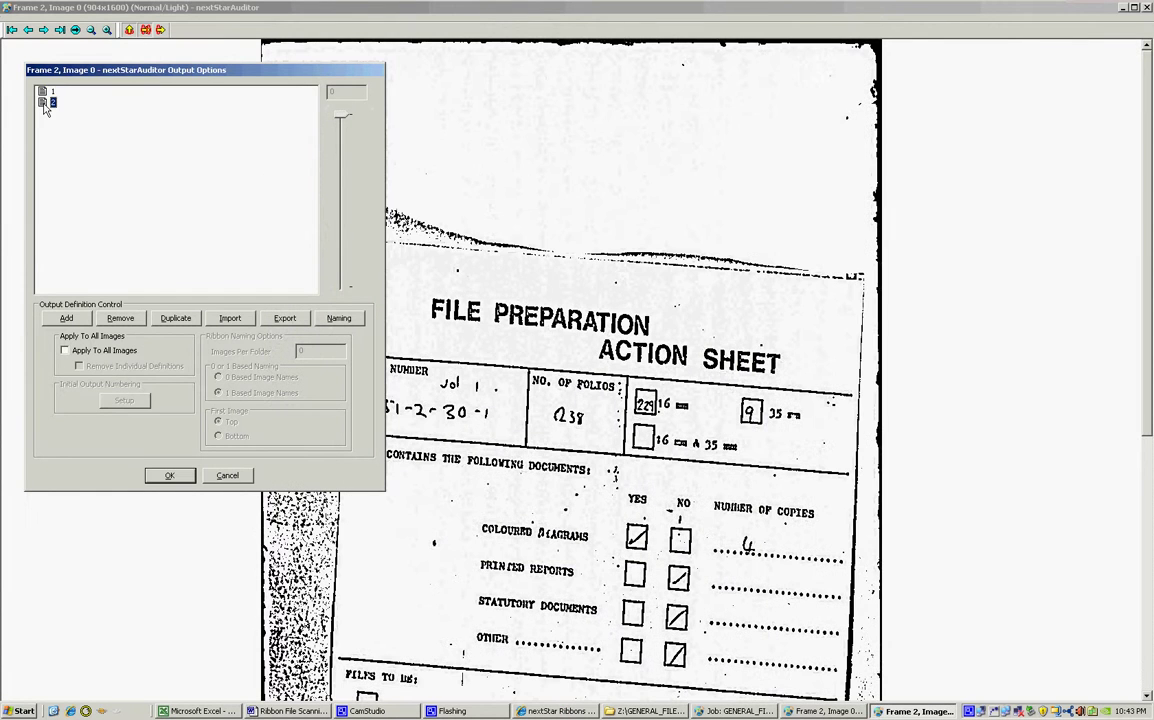
pyautogui.press('Return')
pyautogui.click(106, 30)
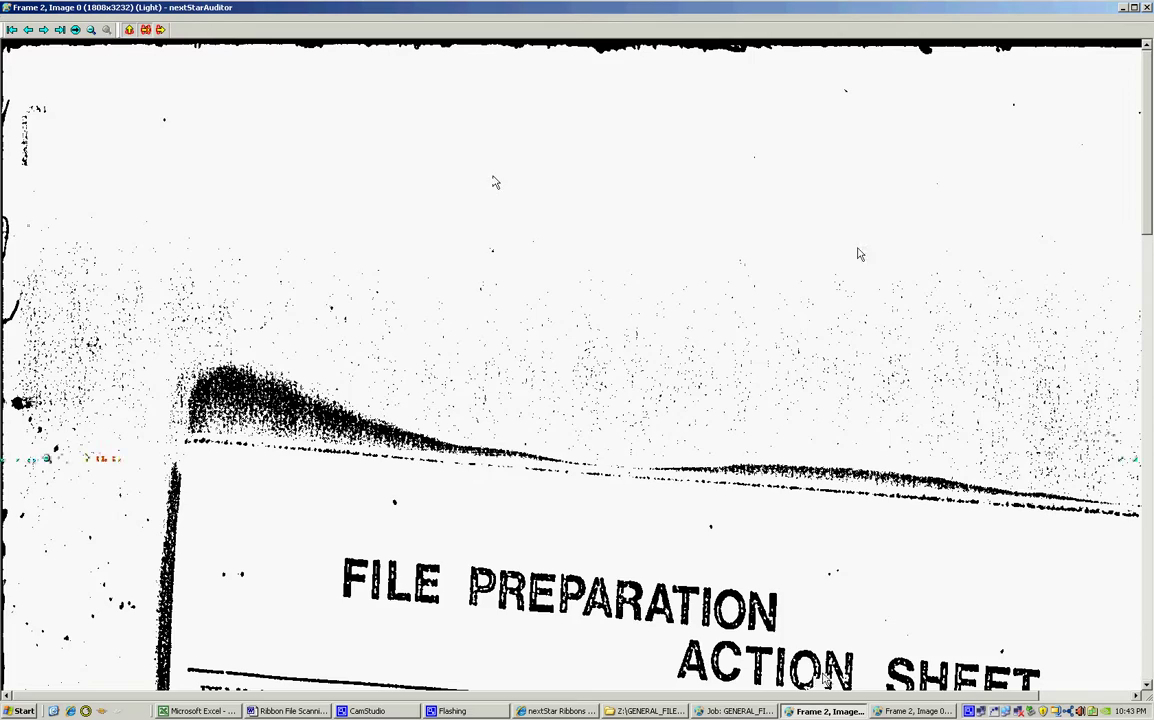
pyautogui.click(1148, 392)
pyautogui.scroll(2, 1149, 392)
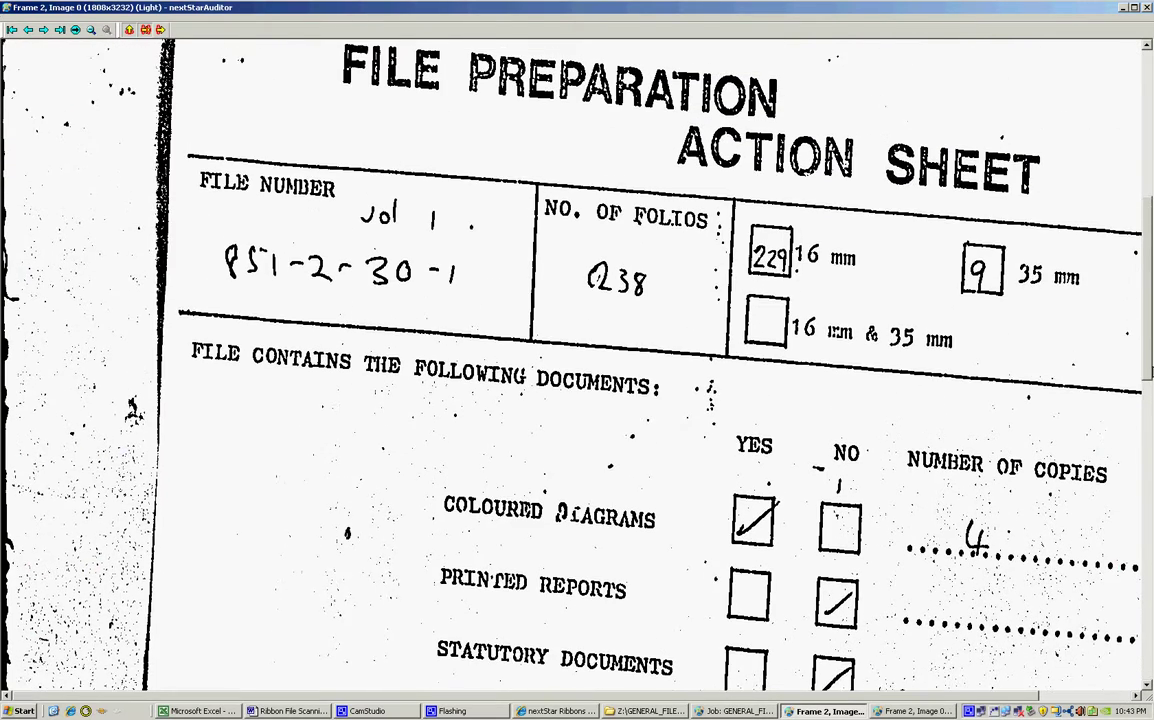
pyautogui.hotkey('alt', 'Tab')
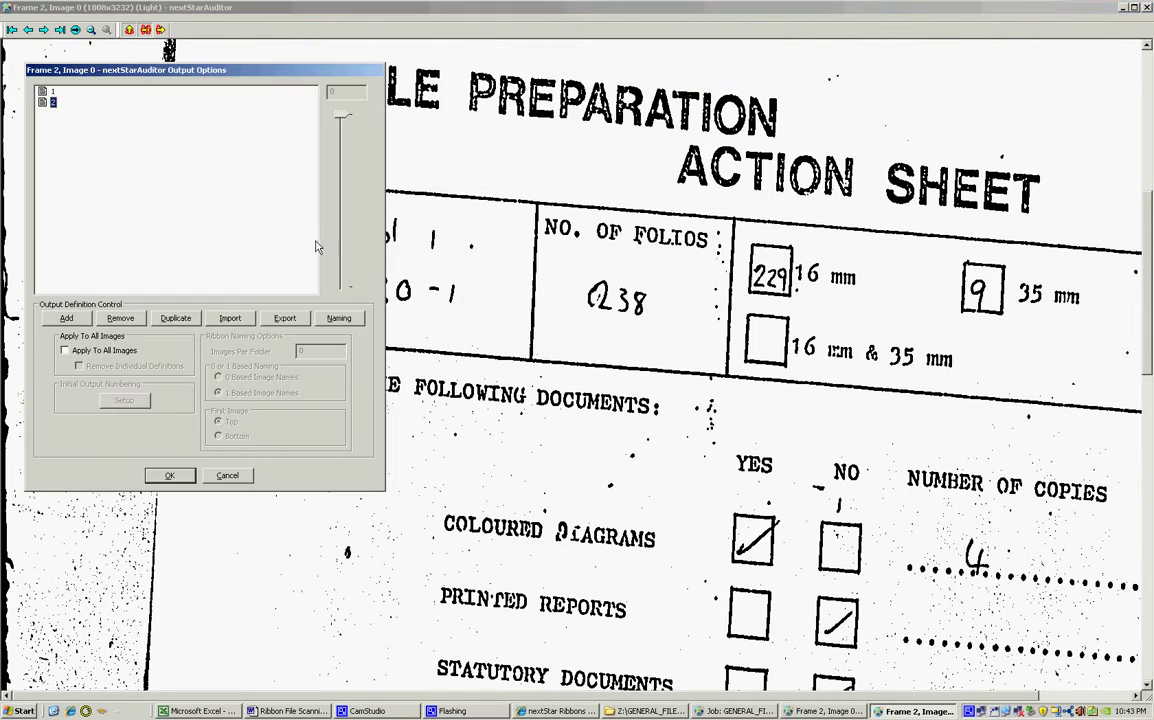
# - Try Global Thresholding 47 and Normal Image Density 31 in the TIF Group IV AutoThreshold settings of output definition 2
pyautogui.click(42, 102)
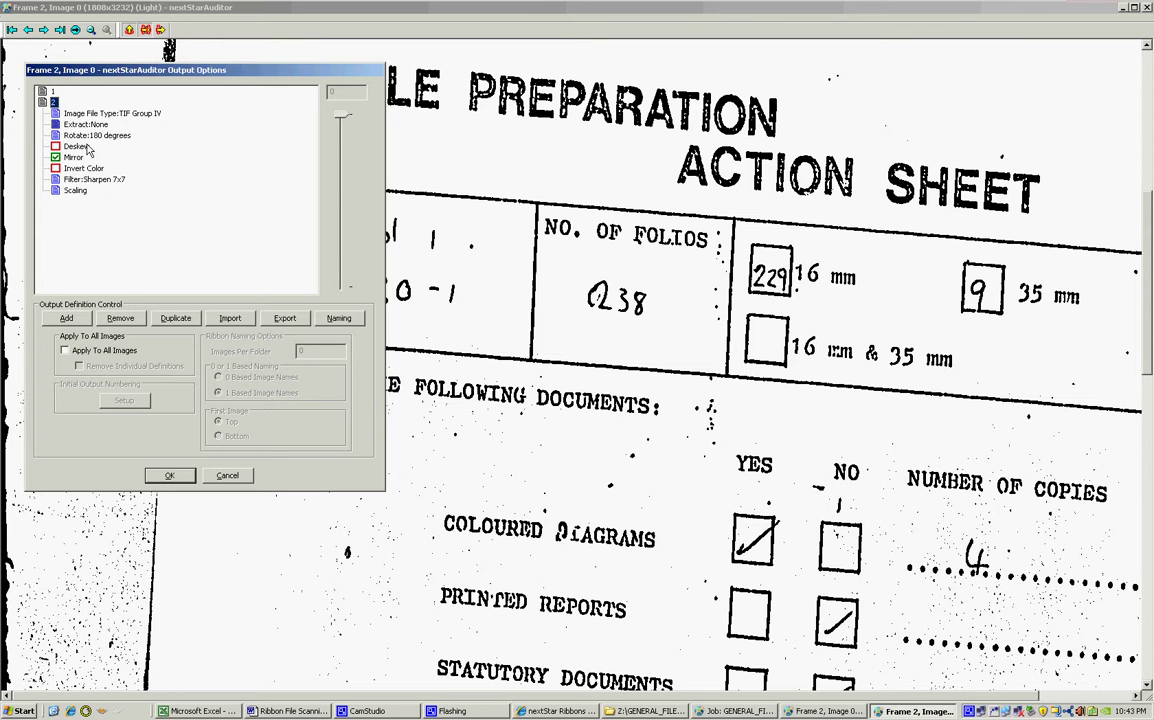
pyautogui.click(86, 114)
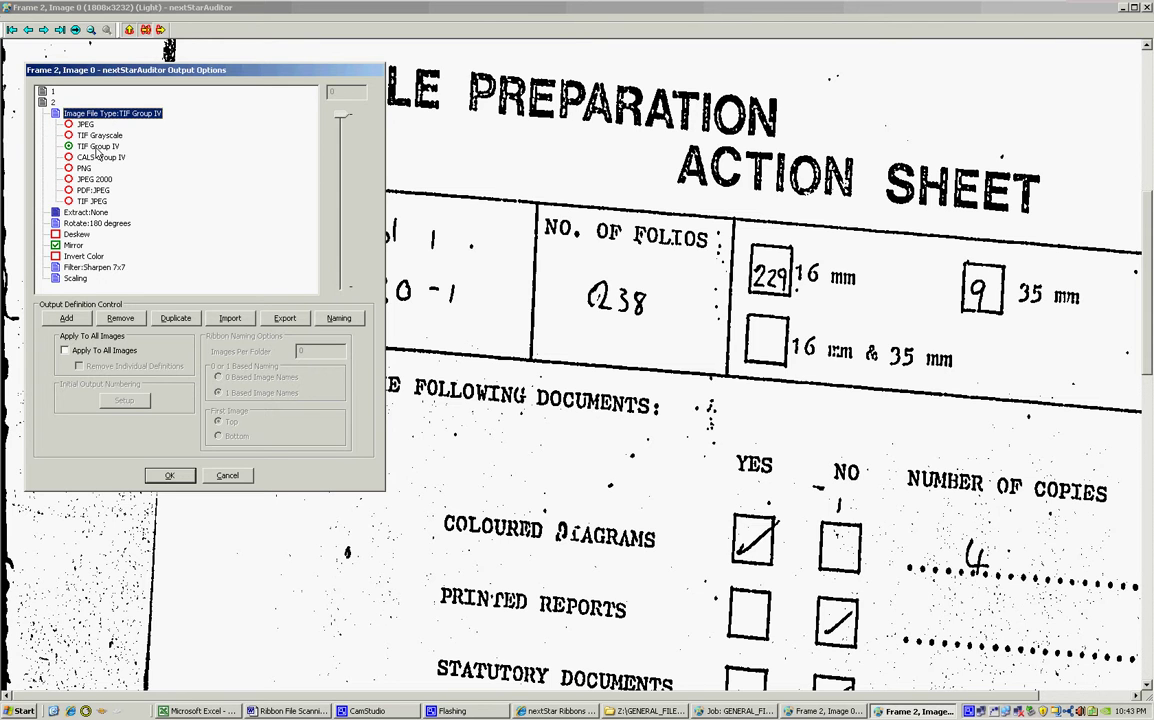
pyautogui.click(97, 147)
pyautogui.click(114, 180)
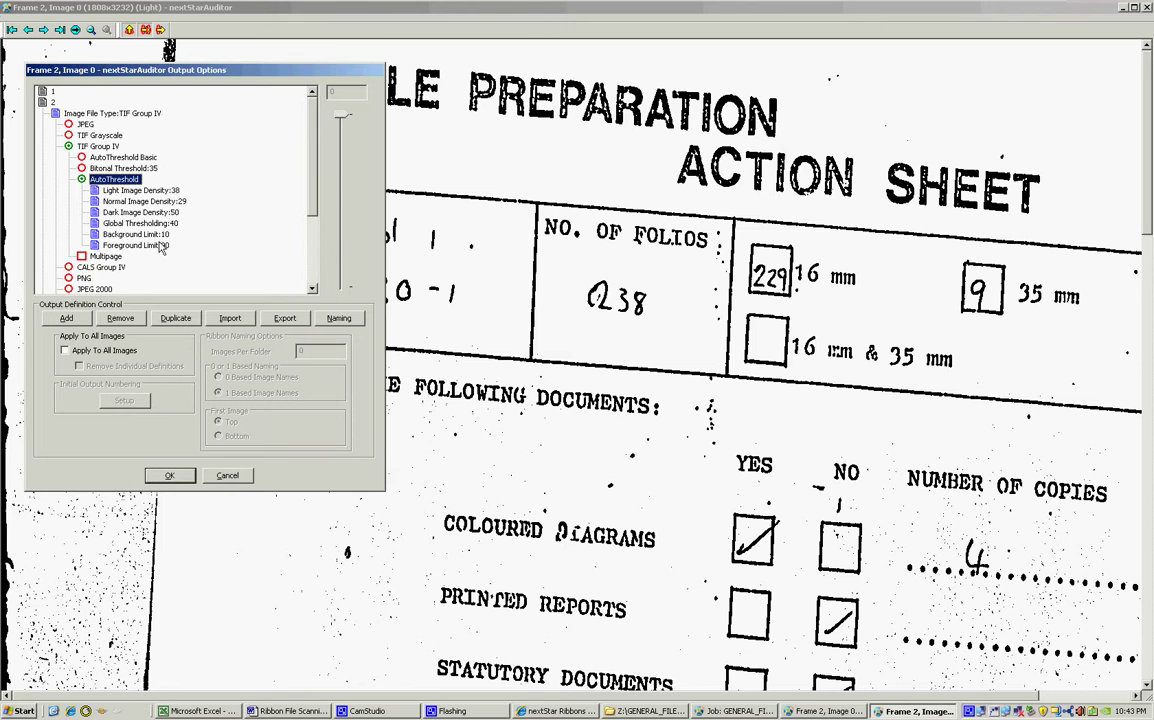
pyautogui.click(145, 222)
pyautogui.moveTo(343, 217)
pyautogui.mouseDown()
pyautogui.moveTo(343, 285)
pyautogui.moveTo(343, 184)
pyautogui.moveTo(342, 270)
pyautogui.moveTo(342, 233)
pyautogui.mouseUp()
pyautogui.click(178, 203)
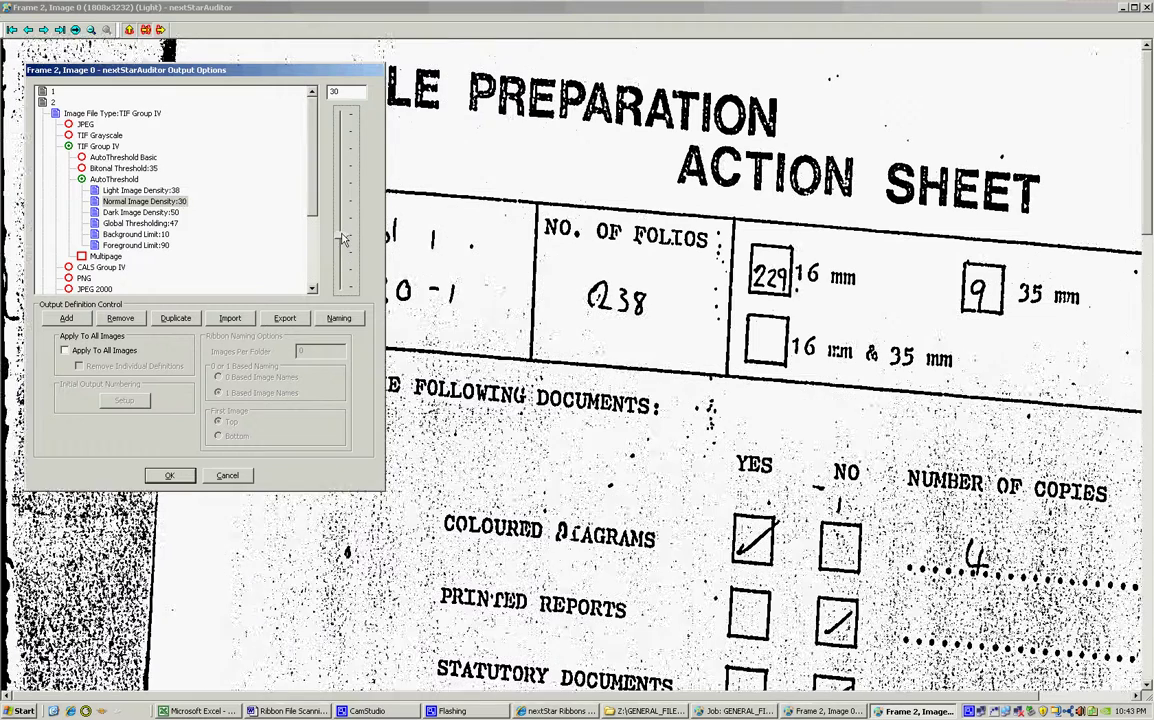
# - Try applying the definitions to all images with individual definitions removed, and discard the output option changes
pyautogui.click(92, 350)
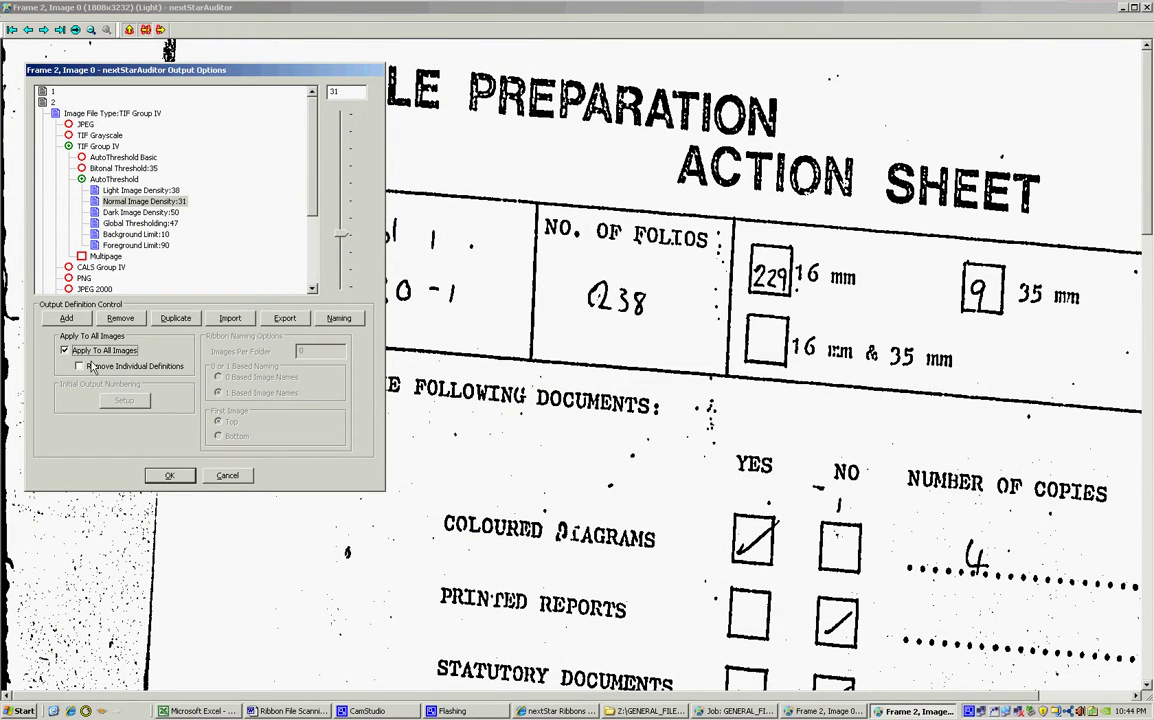
pyautogui.click(93, 367)
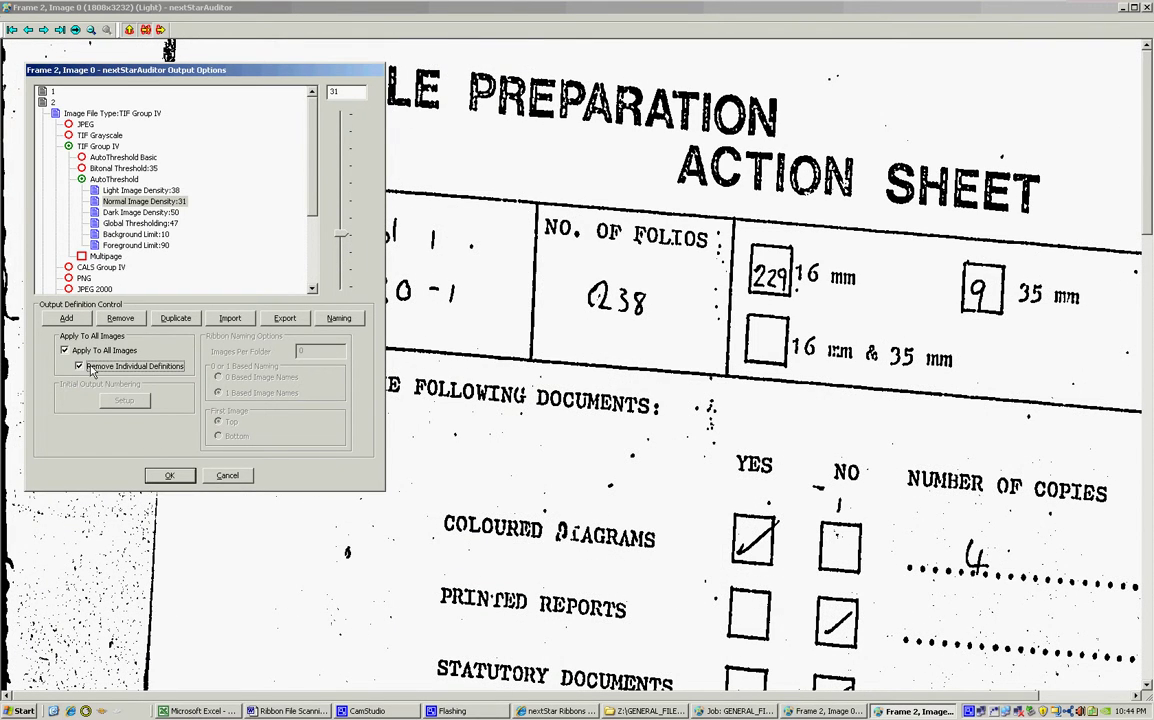
pyautogui.click(229, 476)
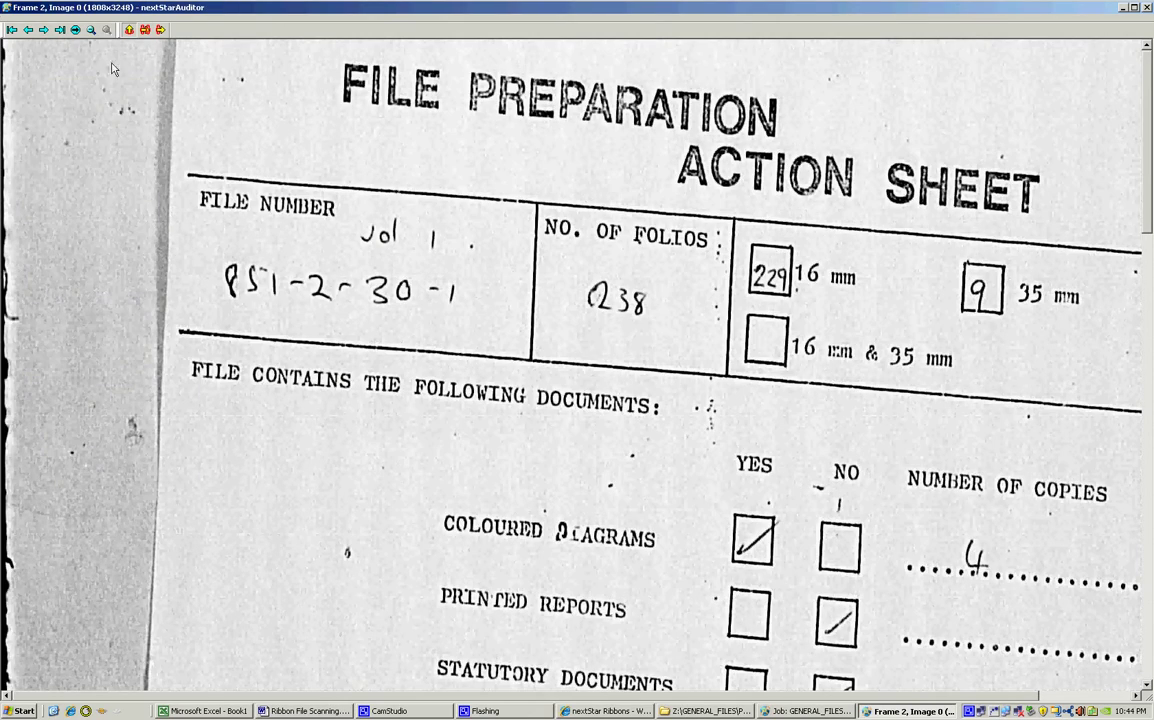
# - Close frame 2 and open frame 21 to examine its scanned brochure at an enlarged size
pyautogui.click(78, 30)
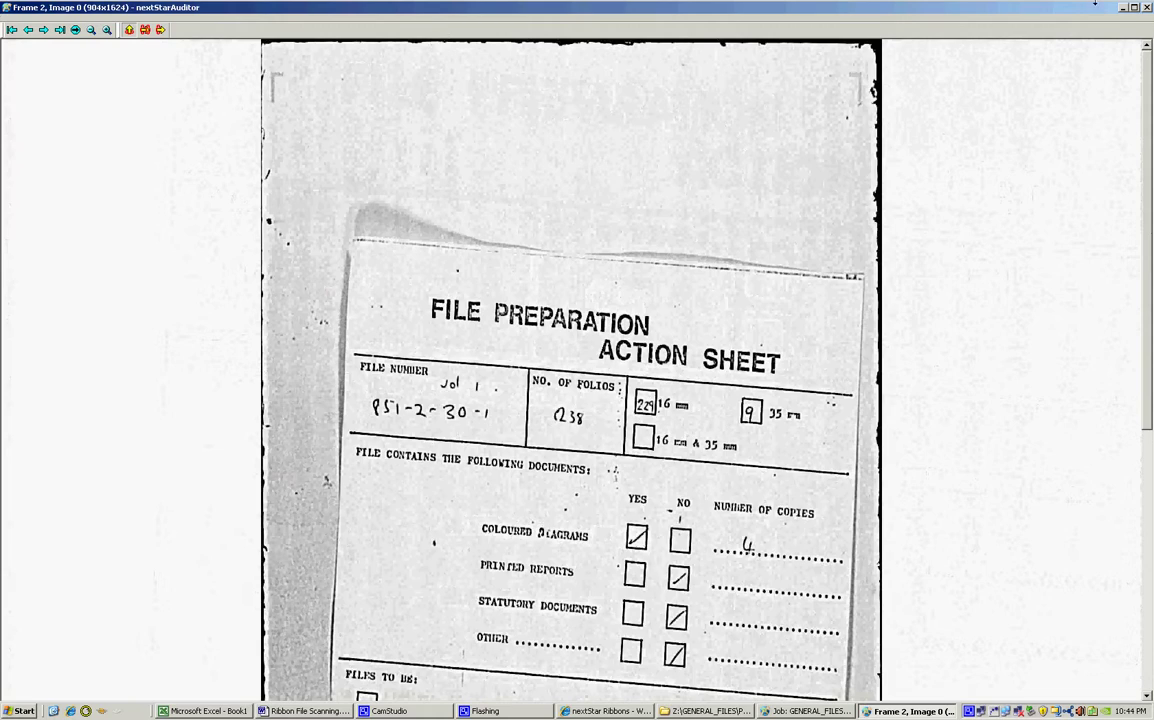
pyautogui.click(1147, 9)
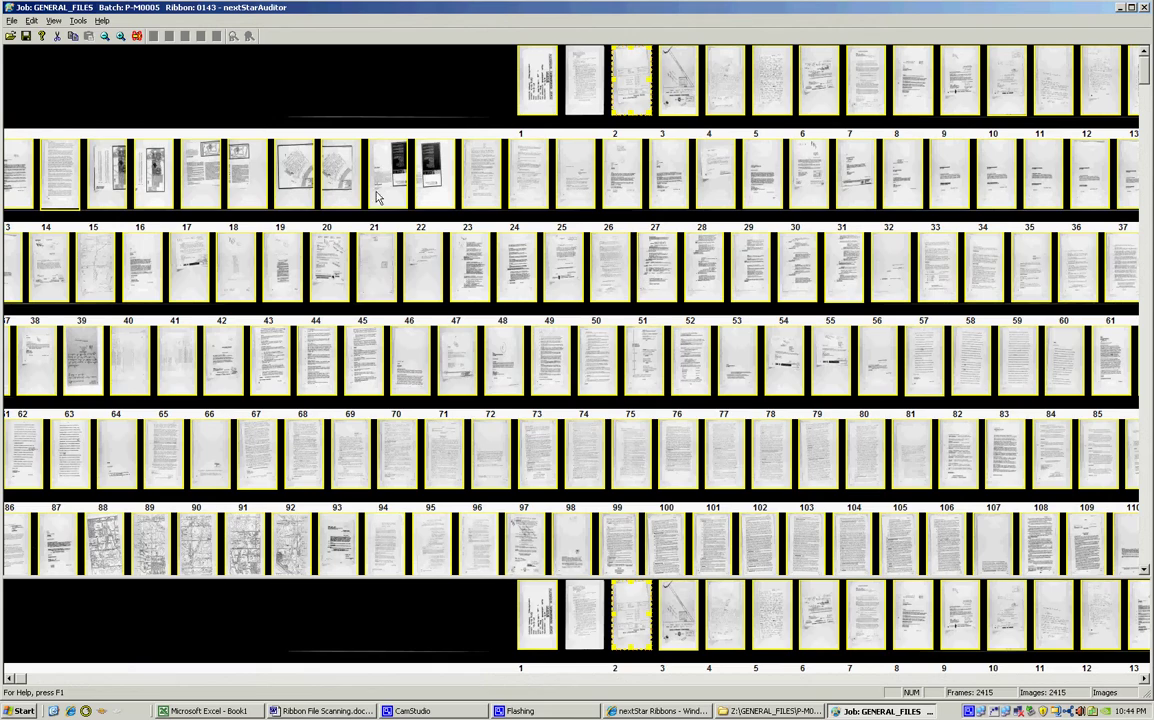
pyautogui.doubleClick(401, 173)
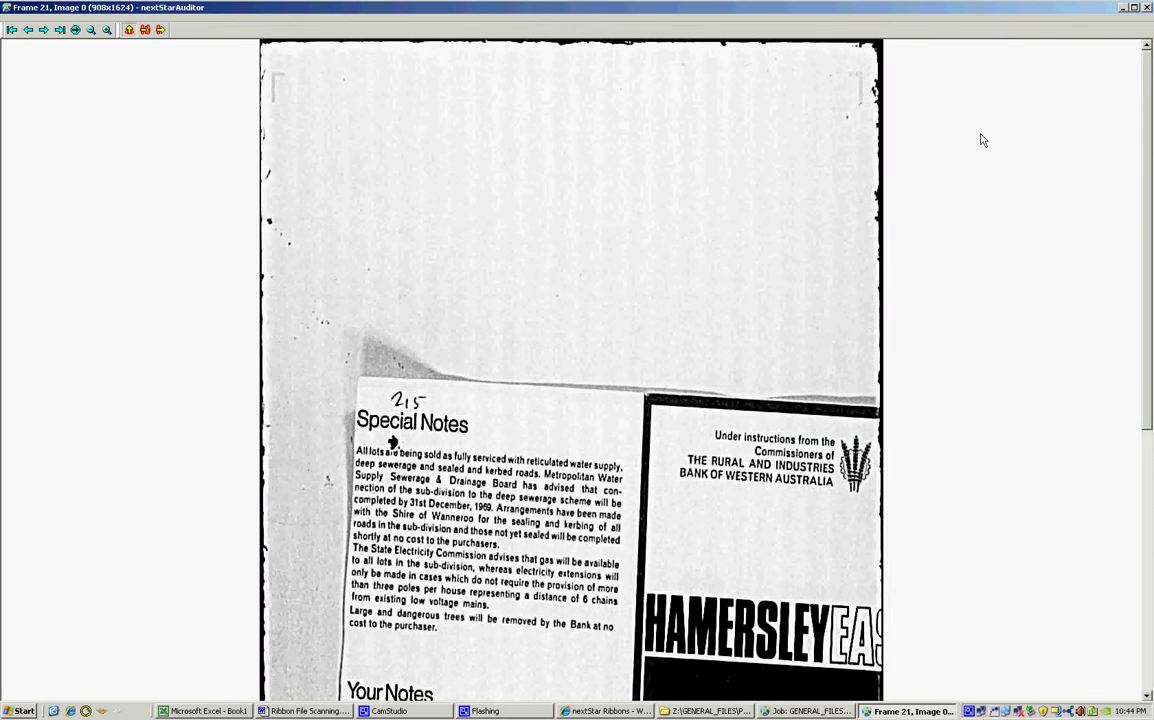
pyautogui.moveTo(1150, 131); pyautogui.dragTo(1149, 411)
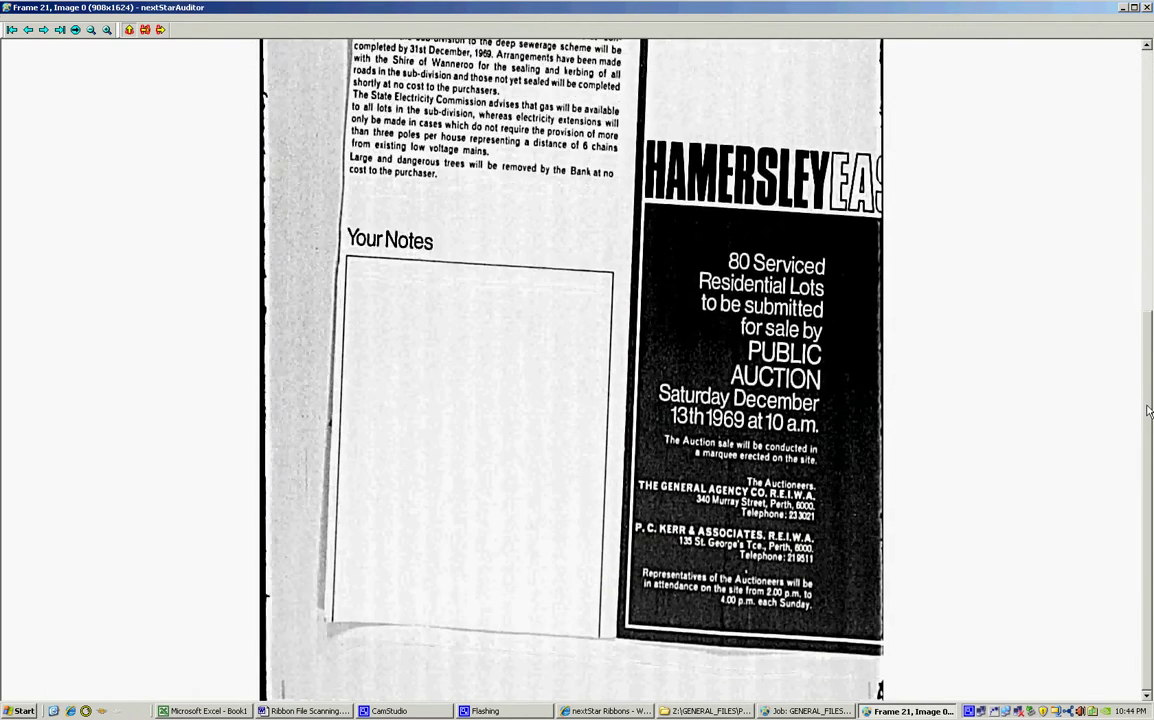
pyautogui.click(96, 30)
pyautogui.moveTo(1151, 205); pyautogui.dragTo(1130, 408)
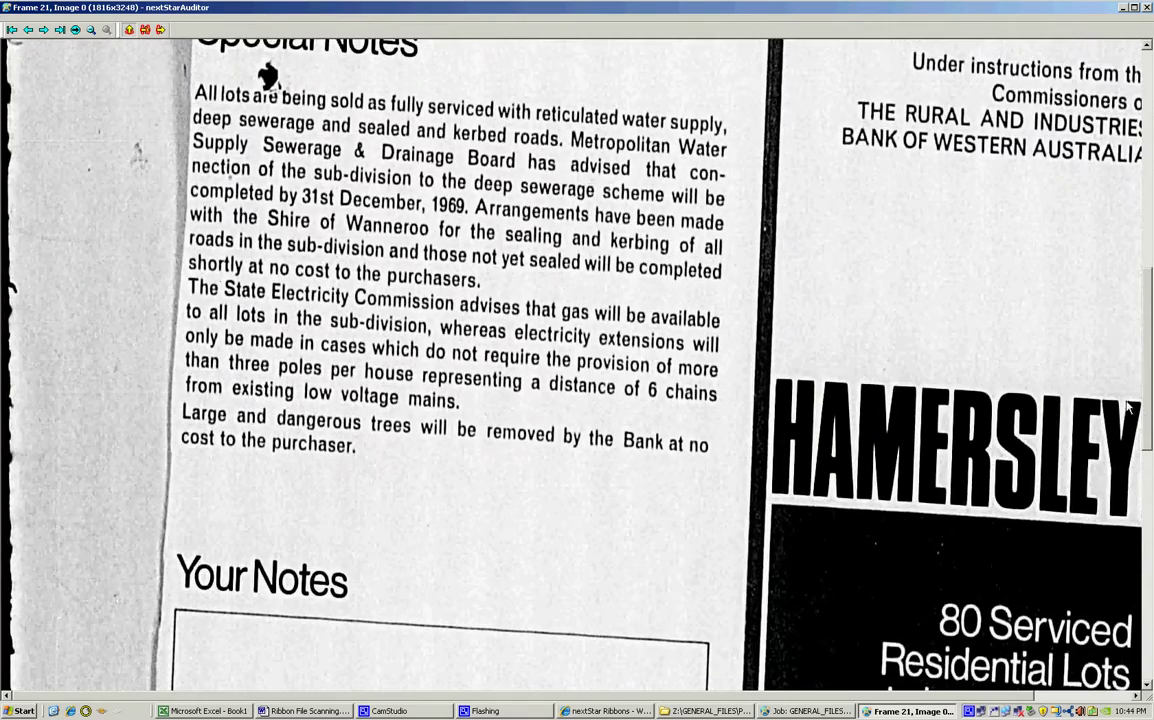
# - Preview output definition 2 for frame 21, dismiss the output options without changes and close the frame
pyautogui.click(129, 30)
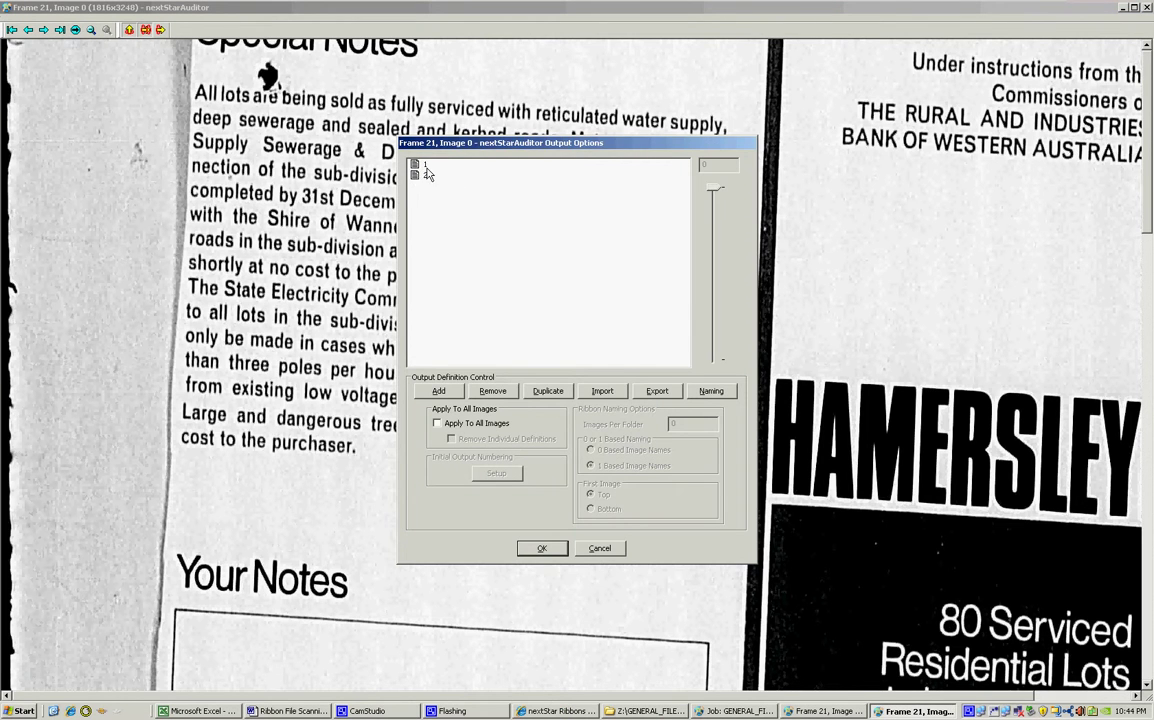
pyautogui.click(424, 176)
pyautogui.moveTo(446, 147); pyautogui.dragTo(546, 193)
pyautogui.click(699, 595)
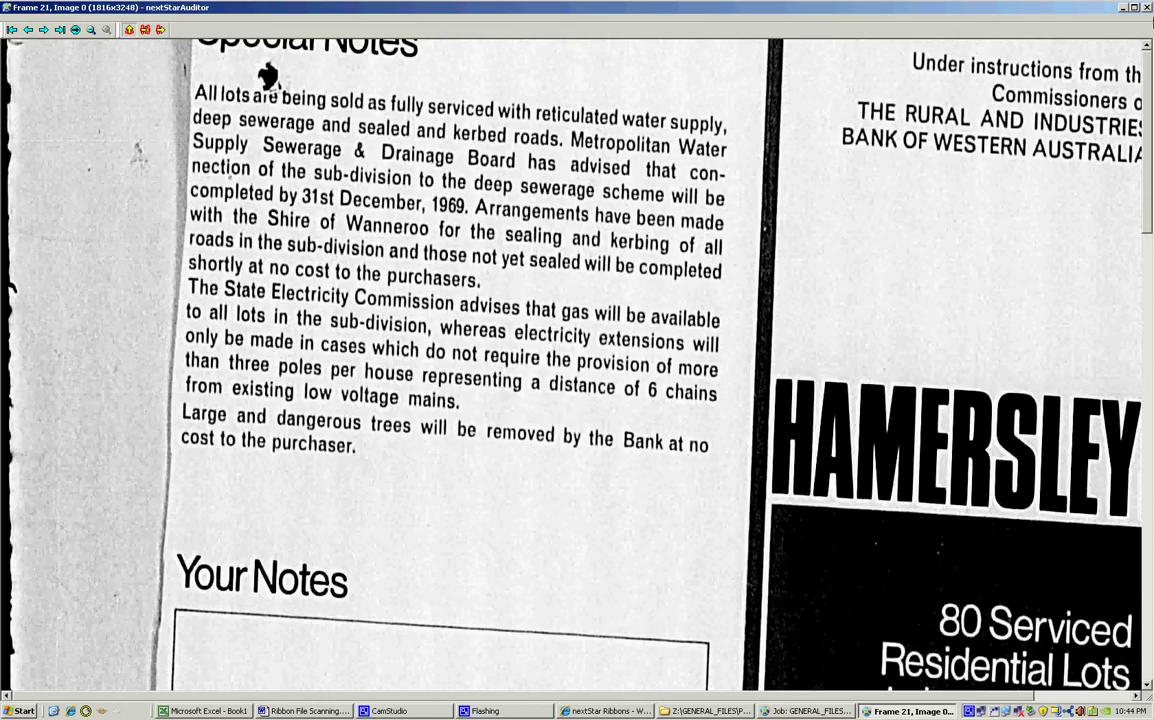
pyautogui.click(1147, 8)
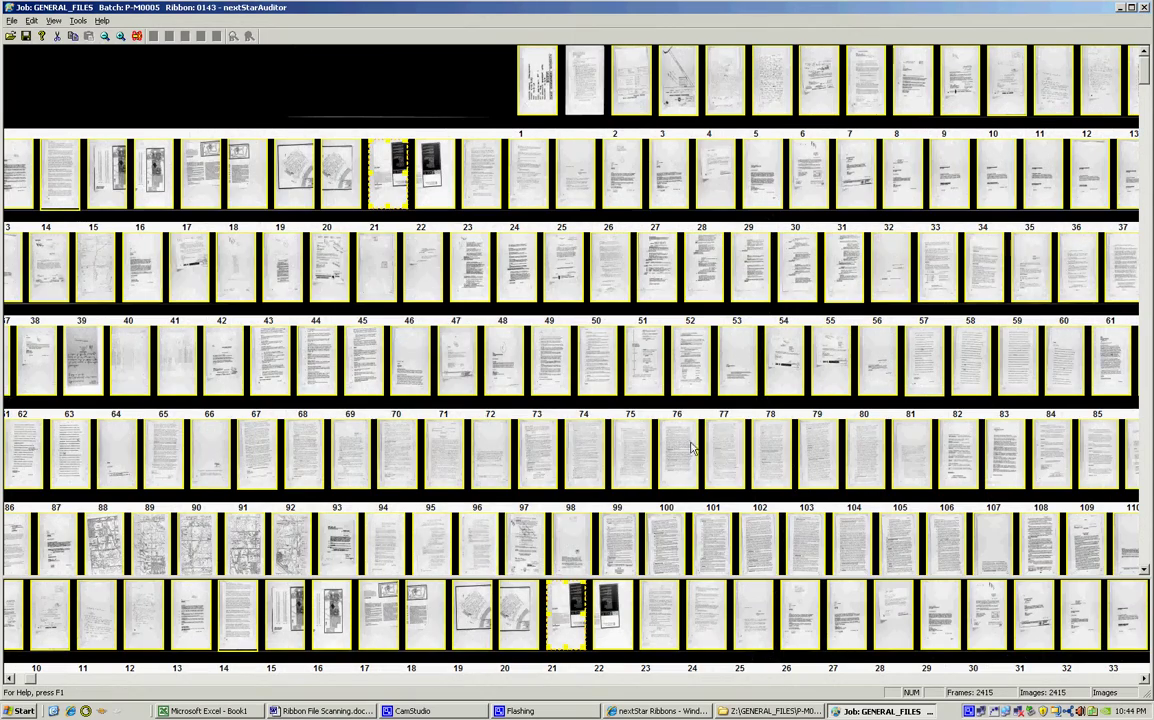
# - Browse further along the ribbon, open frame 566 and examine the lower part of its newspaper clipping
pyautogui.scroll(-4, 690, 447)
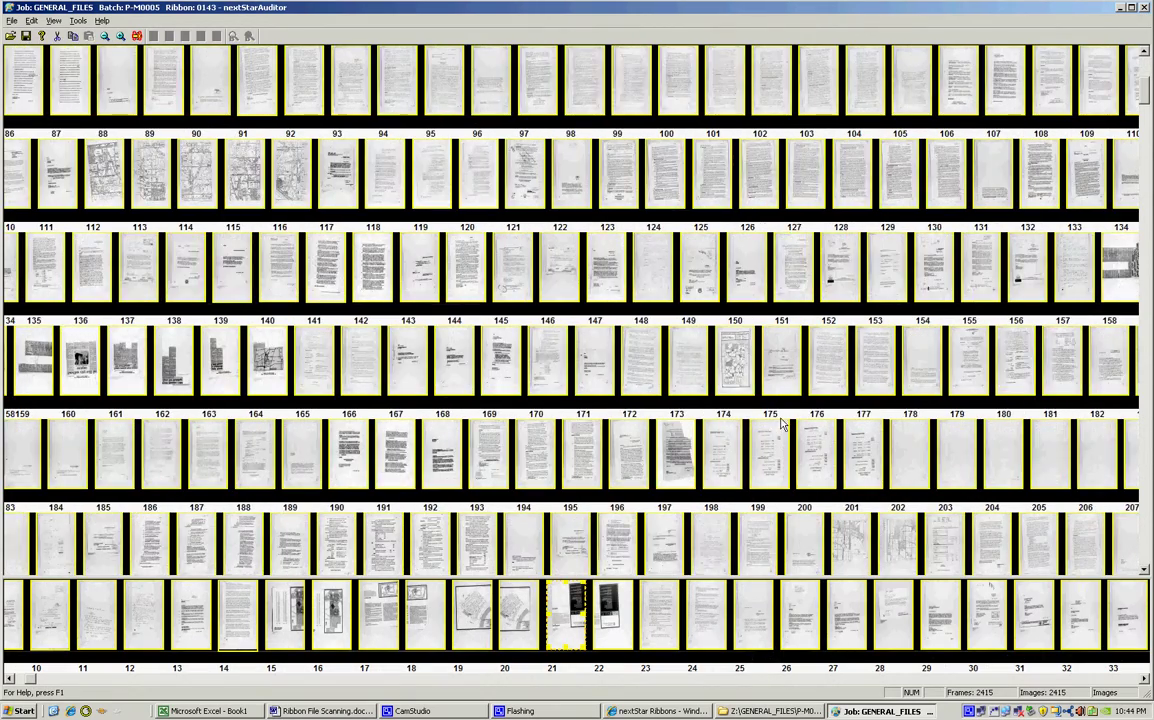
pyautogui.scroll(-6, 783, 424)
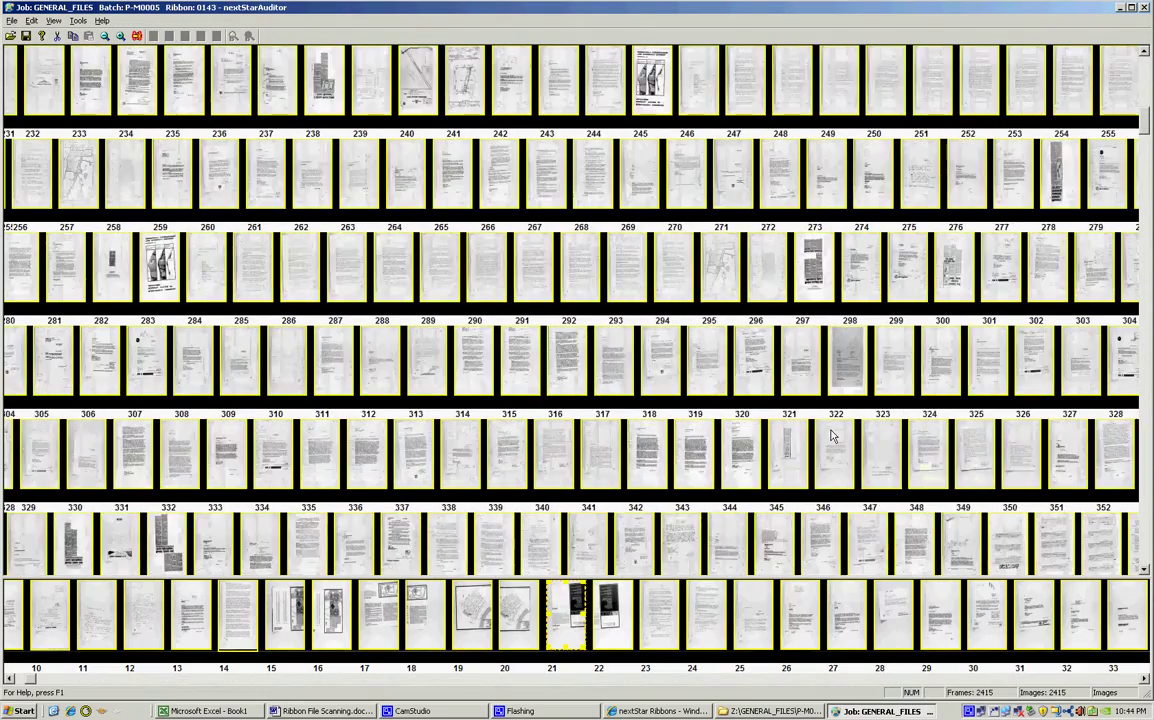
pyautogui.scroll(-7, 831, 435)
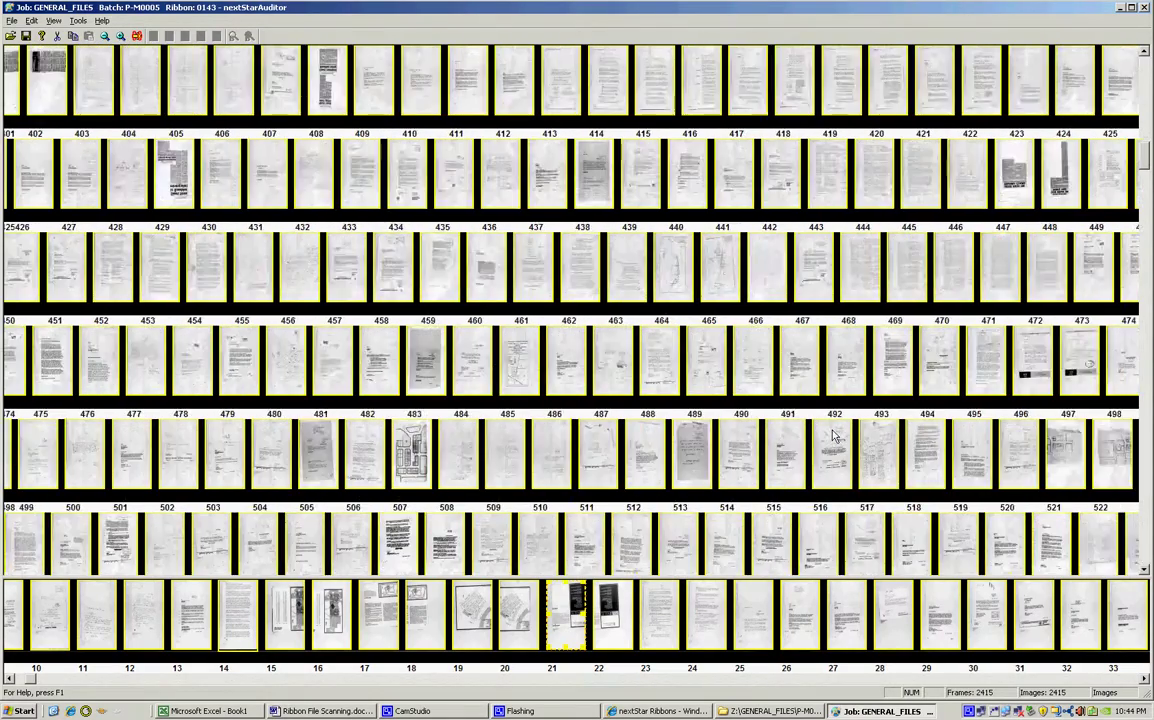
pyautogui.scroll(-3, 832, 435)
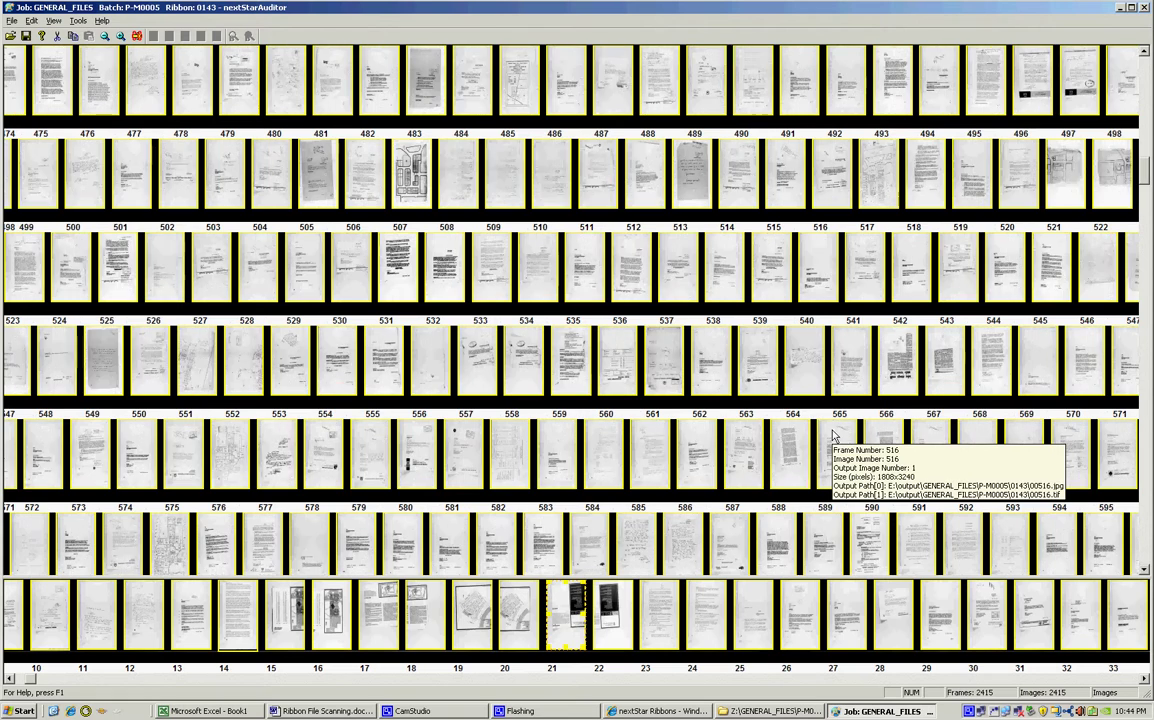
pyautogui.scroll(-2, 832, 435)
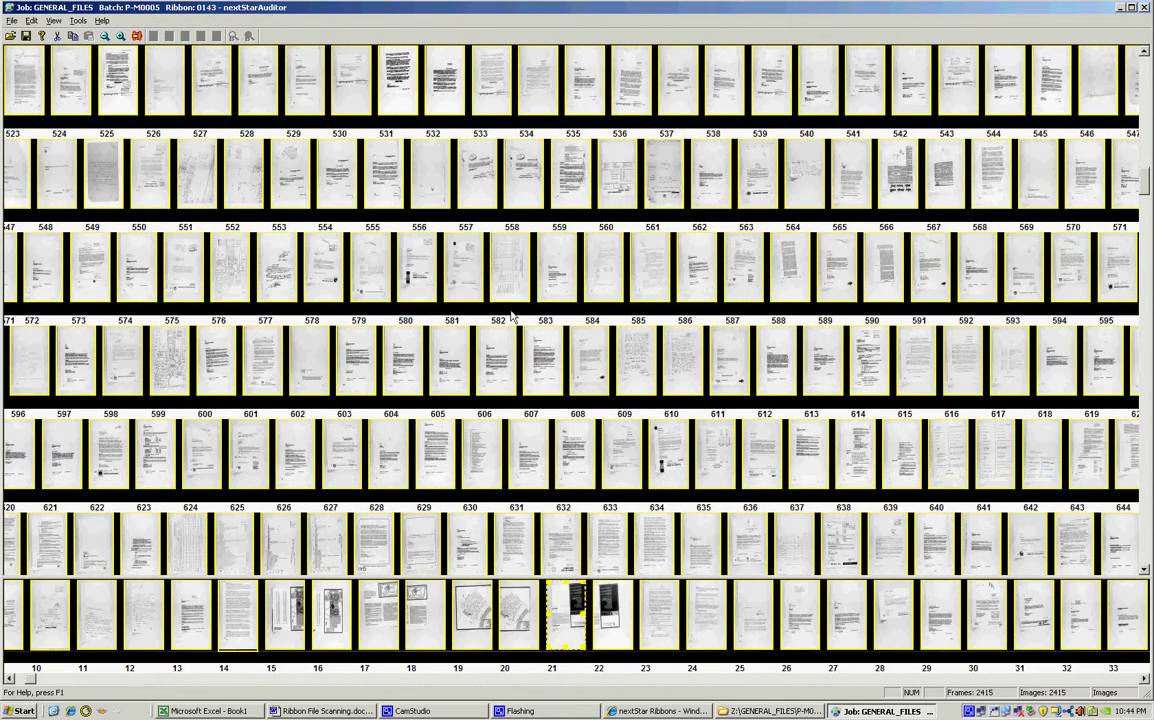
pyautogui.doubleClick(900, 187)
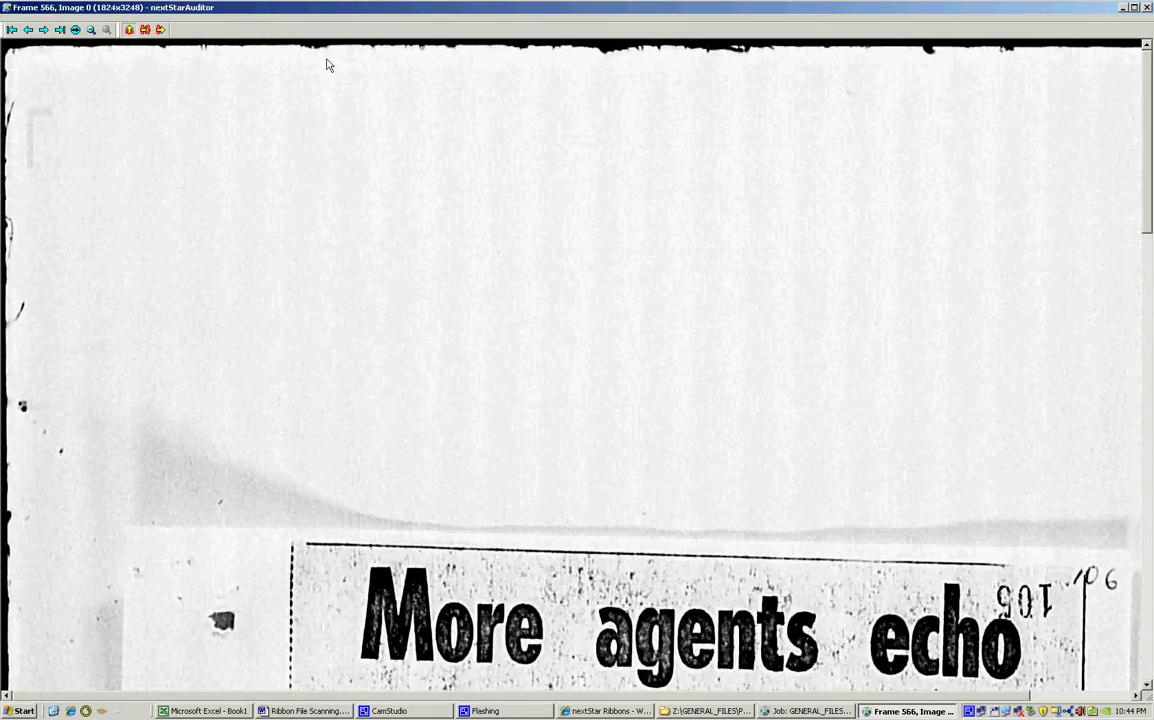
pyautogui.moveTo(1148, 222); pyautogui.dragTo(1116, 604)
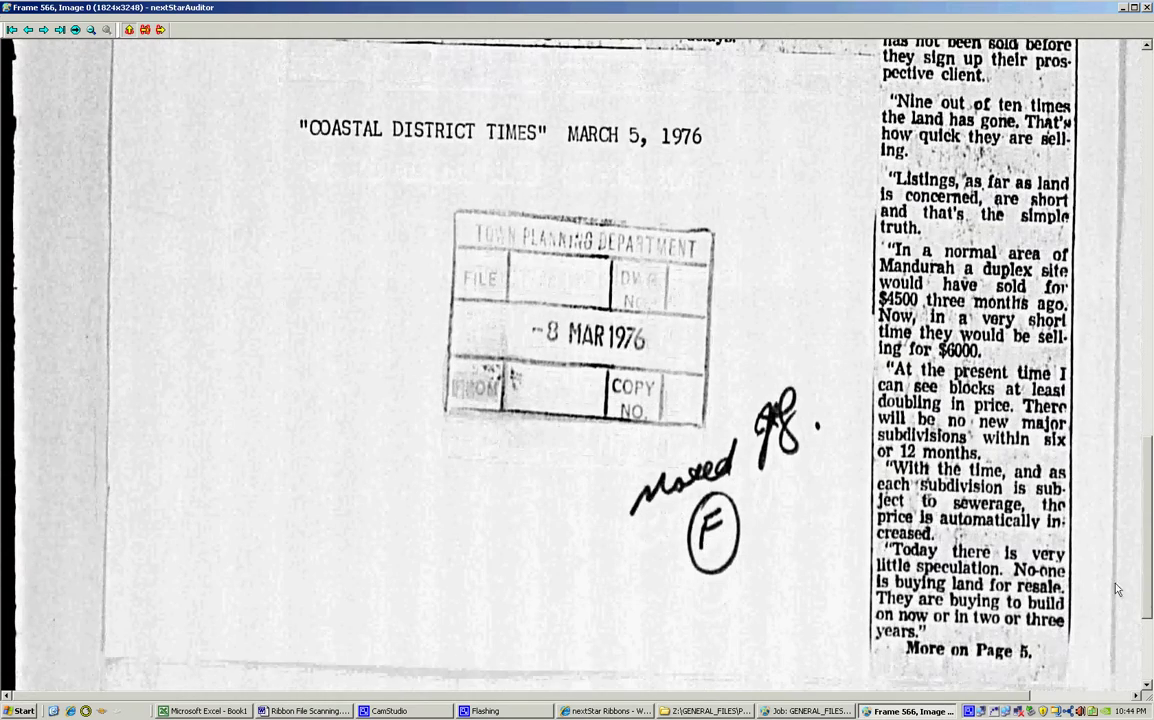
# - Preview output definition 2 in frame 566's output options and reveal the AutoThreshold settings of its TIF Group IV file type
pyautogui.click(129, 29)
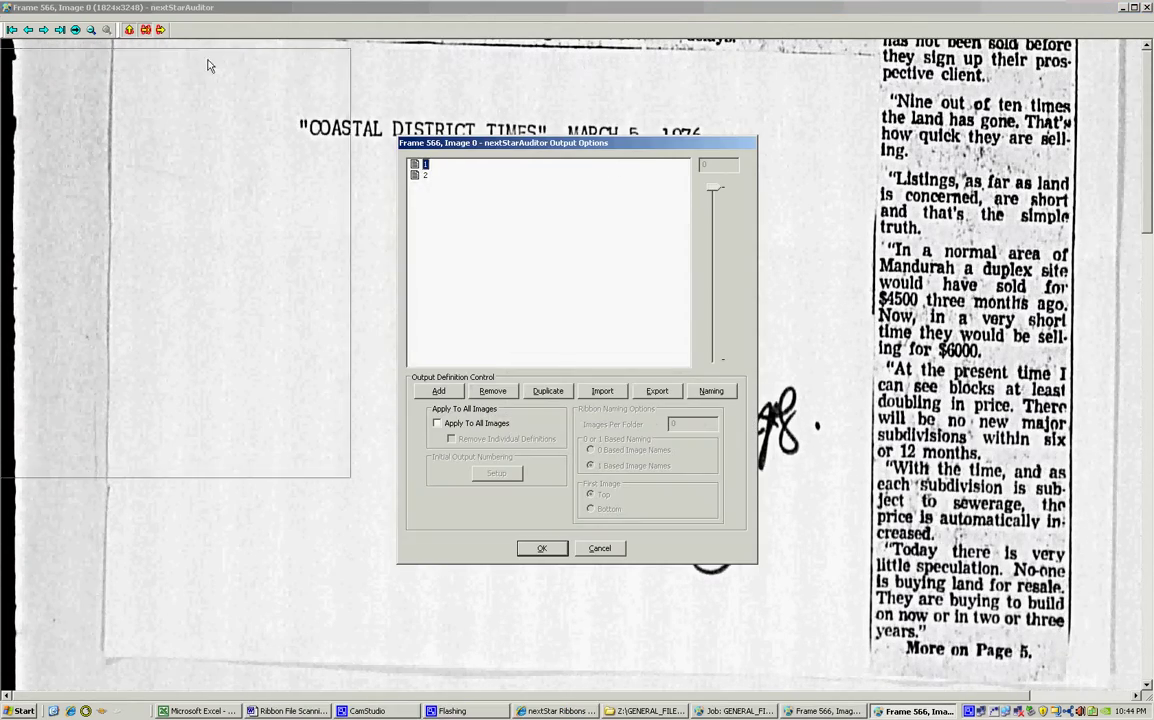
pyautogui.click(58, 91)
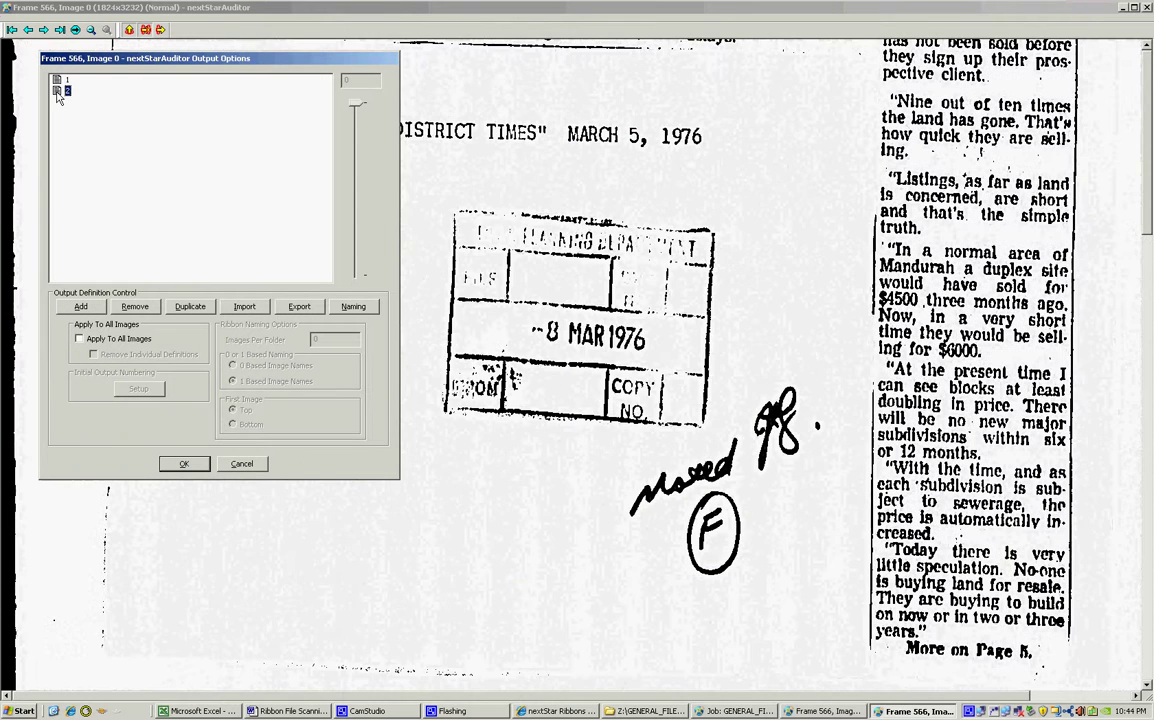
pyautogui.click(58, 91)
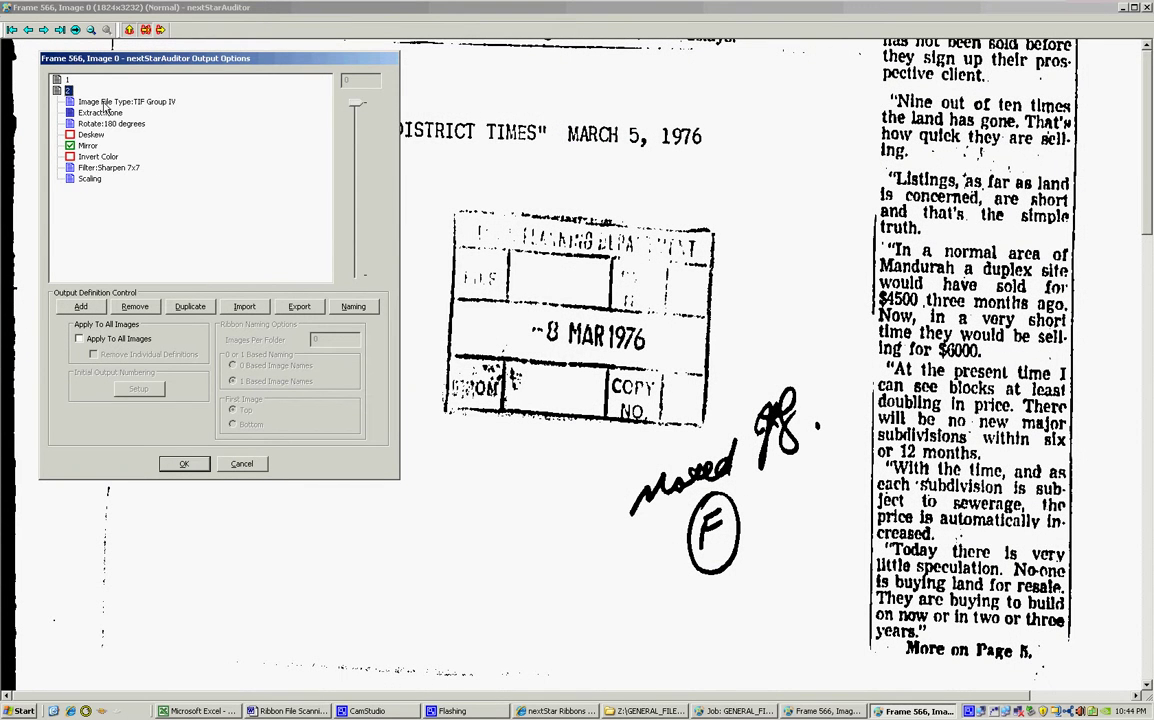
pyautogui.doubleClick(104, 102)
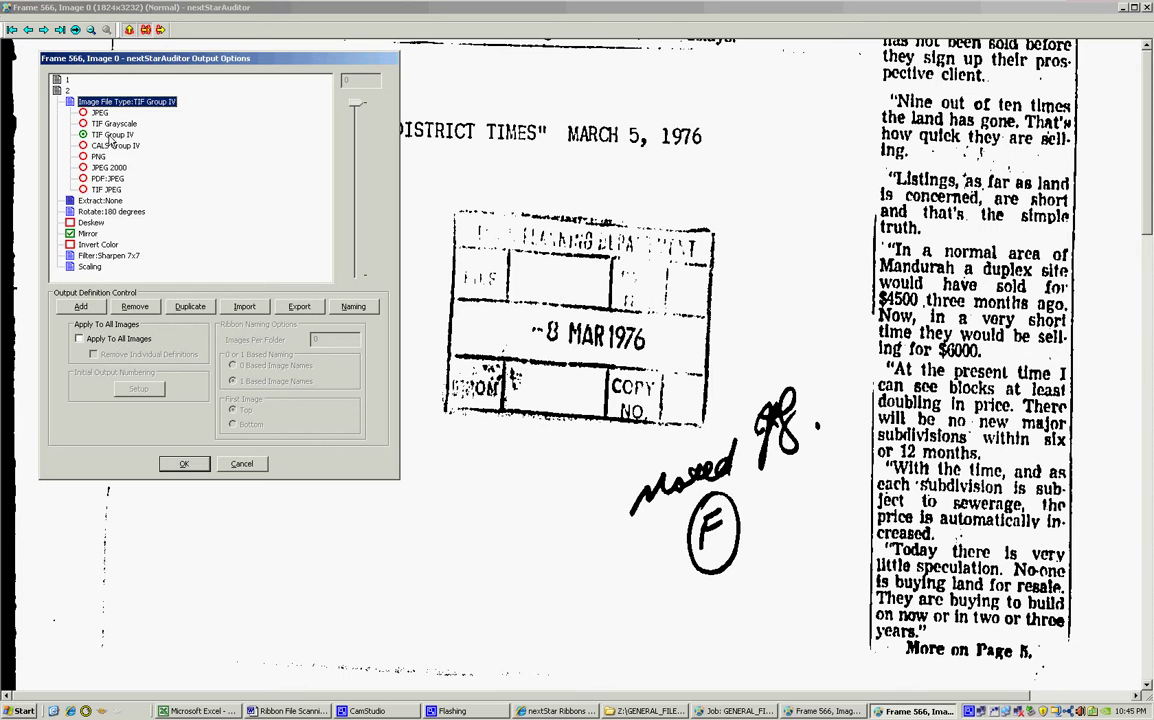
pyautogui.doubleClick(112, 136)
pyautogui.click(136, 147)
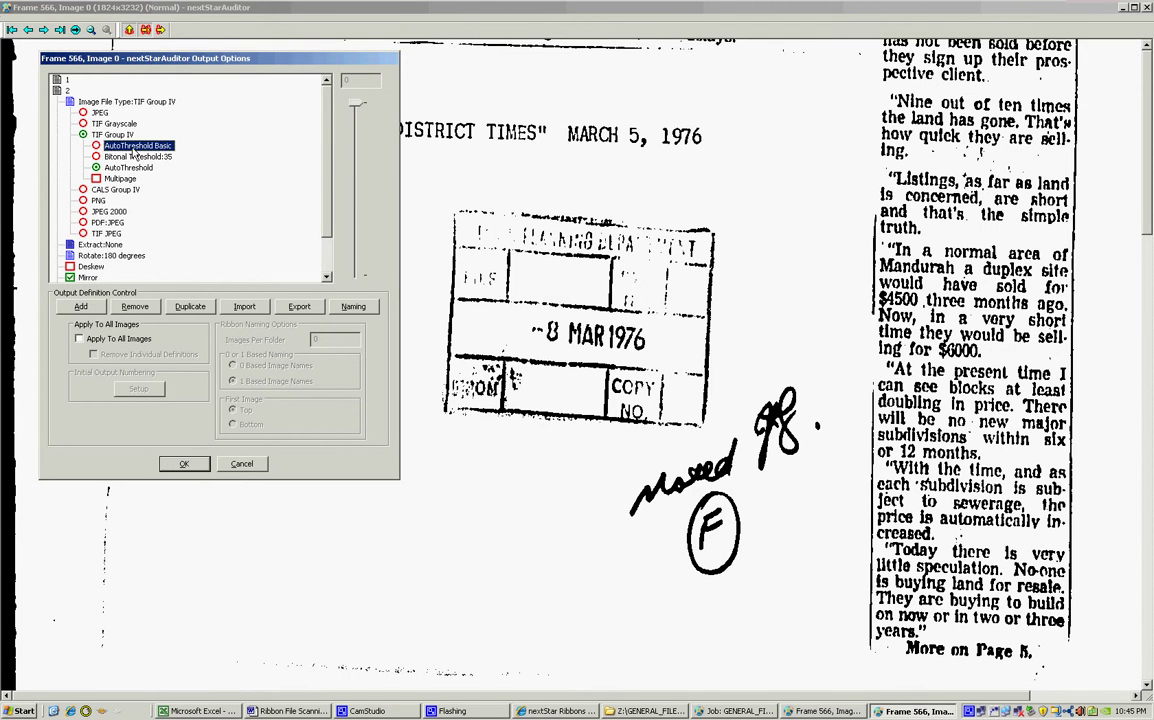
pyautogui.doubleClick(124, 168)
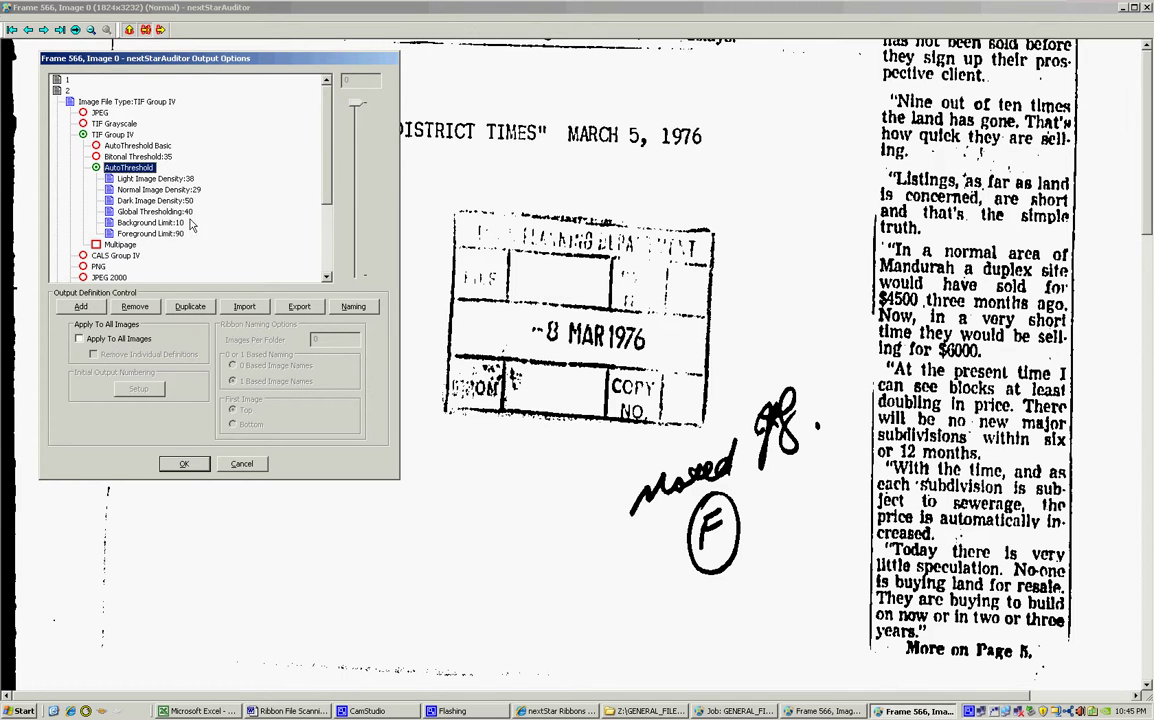
# - Try Global Thresholding 31, Normal Image Density 1 and Light Image Density 25, and discard the output option changes
pyautogui.click(155, 212)
pyautogui.moveTo(357, 213); pyautogui.dragTo(322, 222)
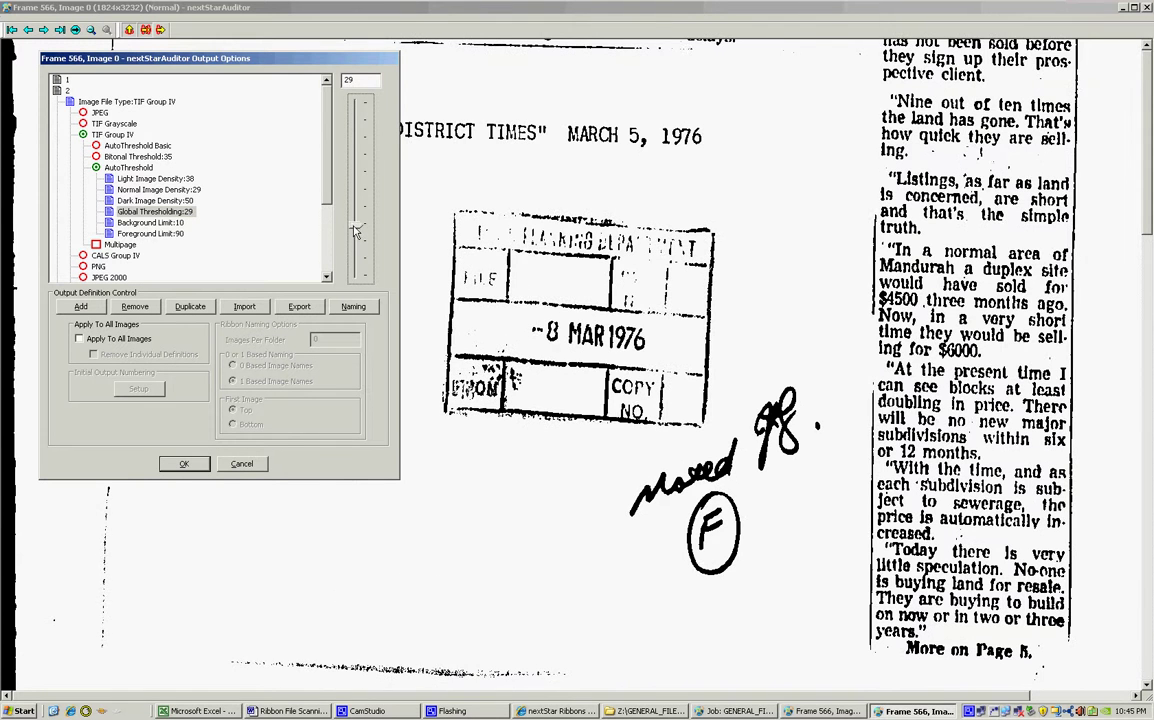
pyautogui.click(188, 190)
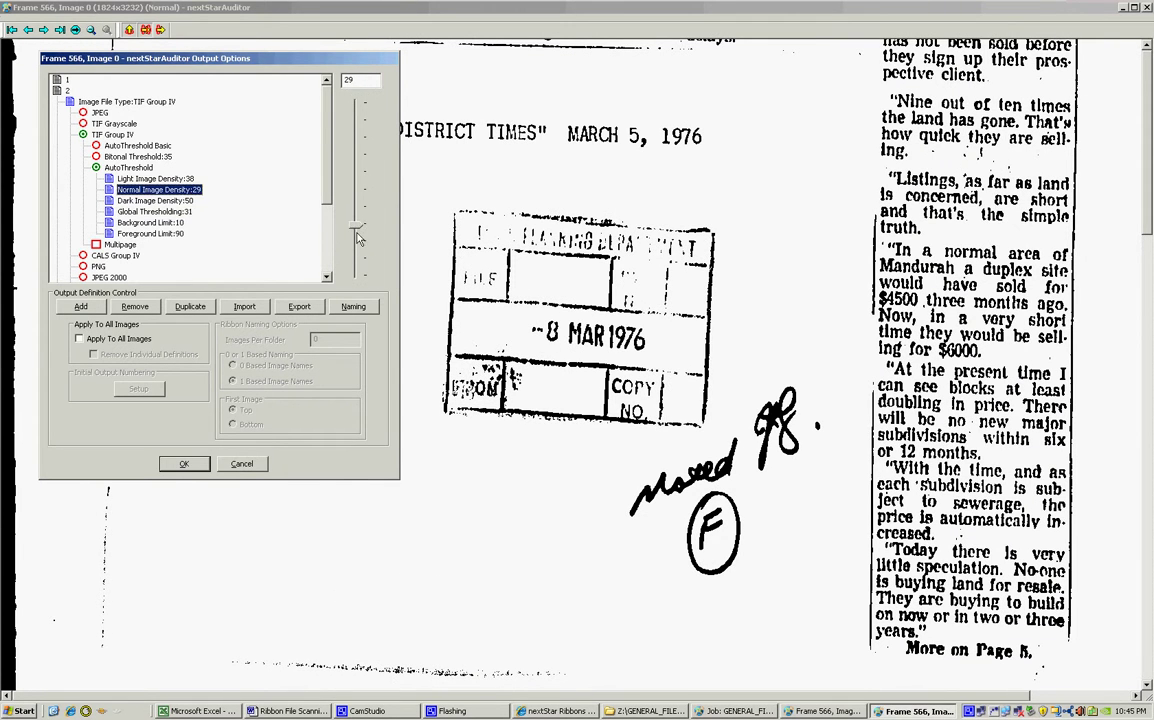
pyautogui.moveTo(357, 227); pyautogui.dragTo(355, 271)
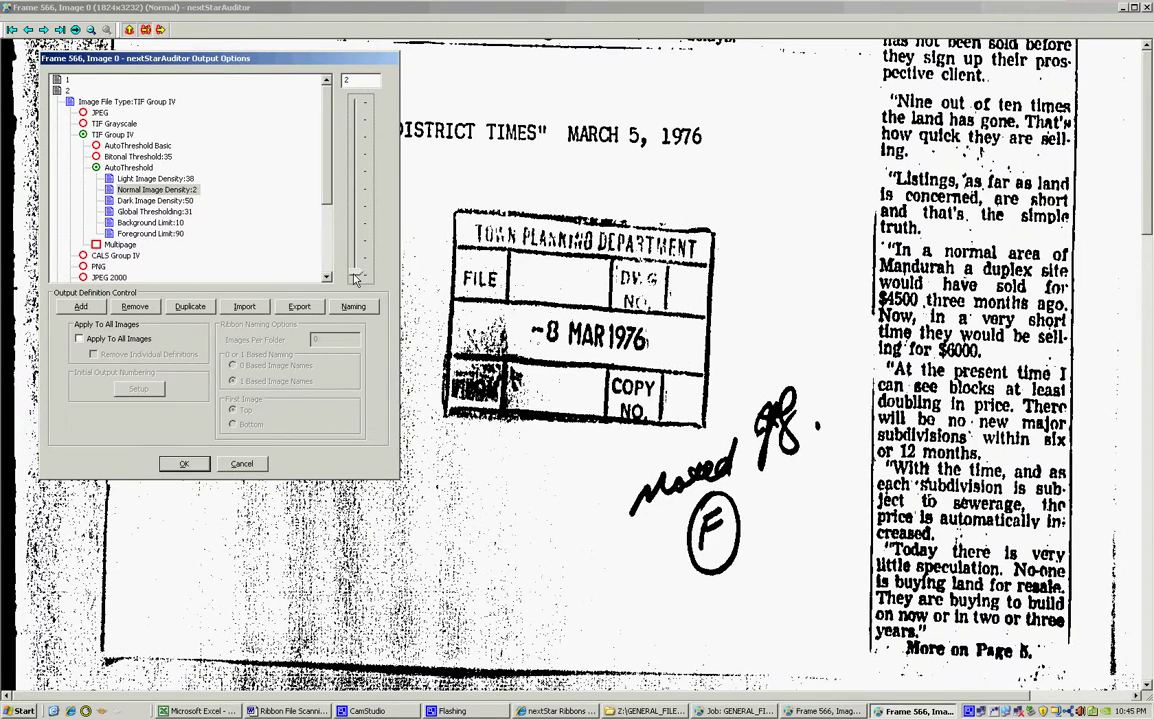
pyautogui.click(188, 180)
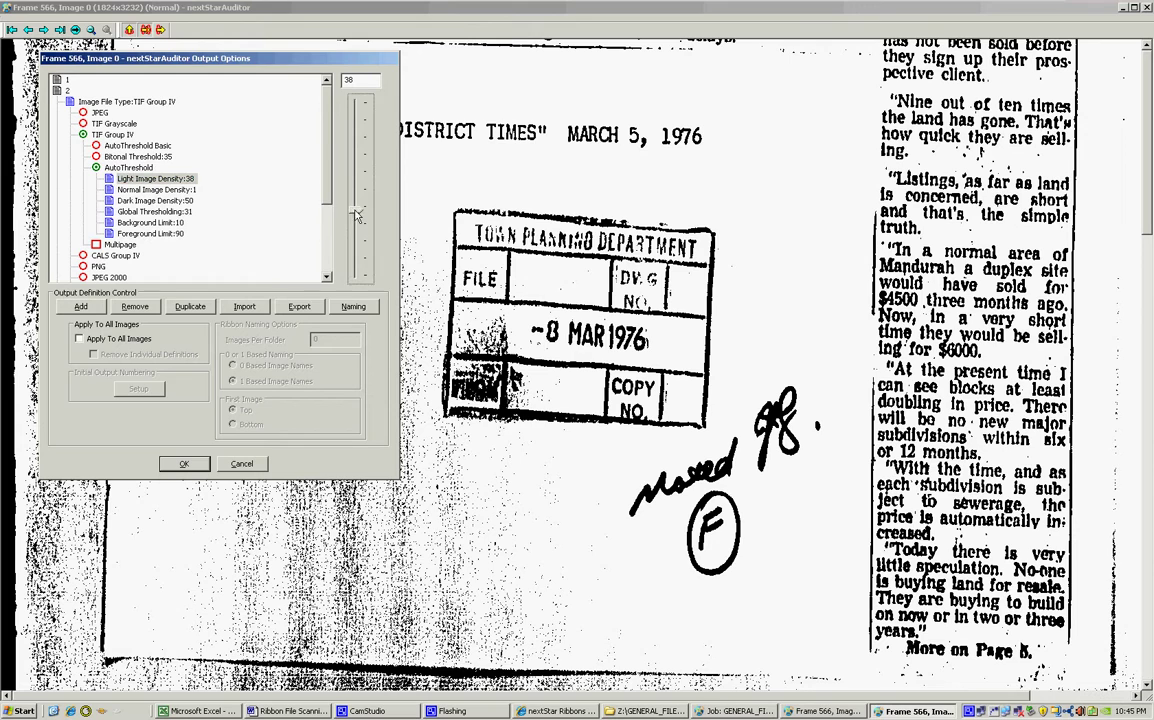
pyautogui.moveTo(355, 210); pyautogui.dragTo(357, 237)
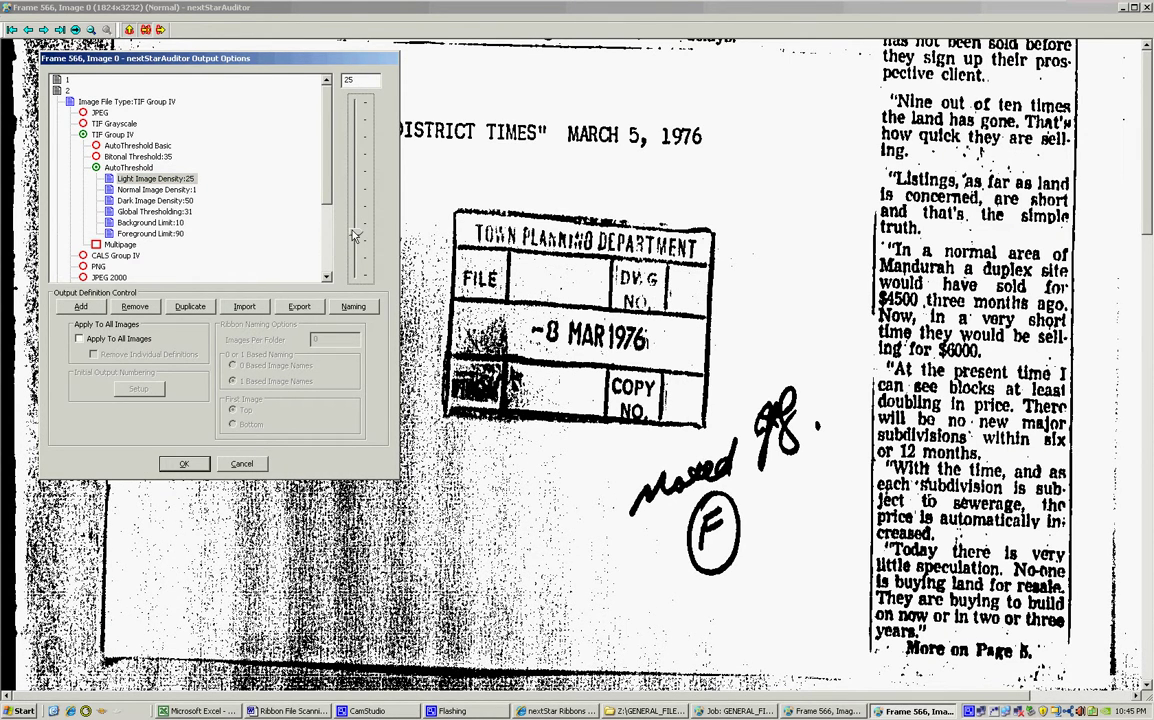
pyautogui.click(243, 466)
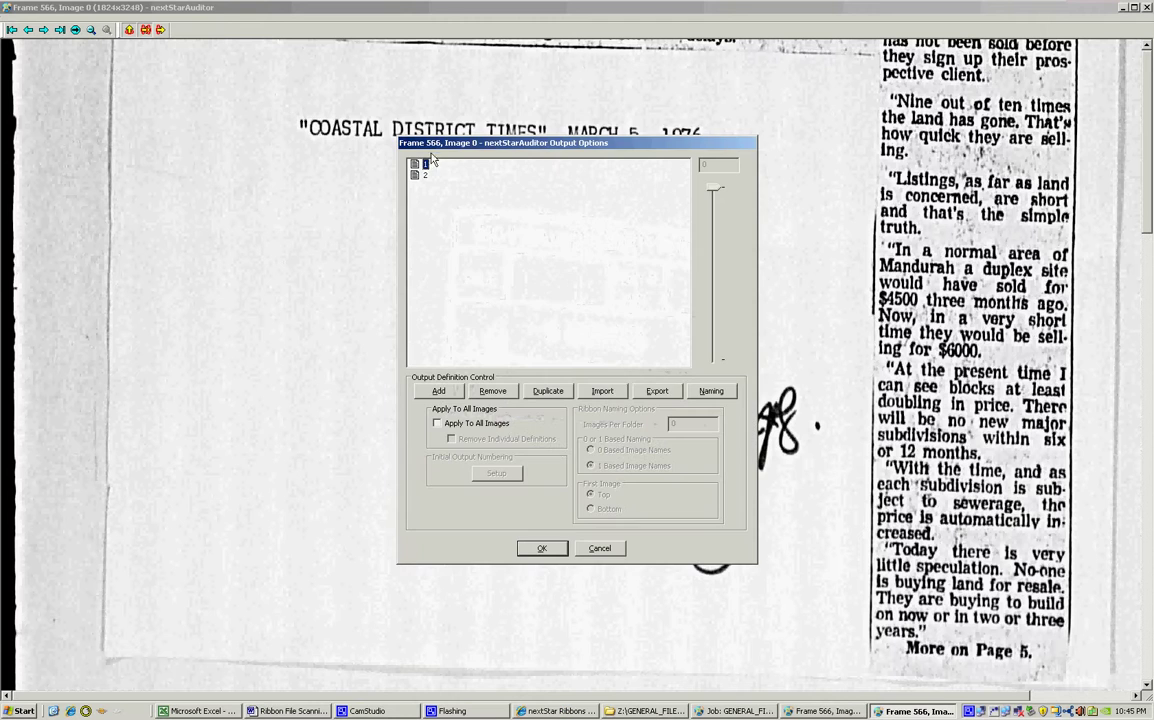
# - Reopen frame 566's output options and set the Sharpen 7x7 filter of output definition 2 to 78
pyautogui.moveTo(405, 154); pyautogui.dragTo(110, 68)
pyautogui.click(112, 101)
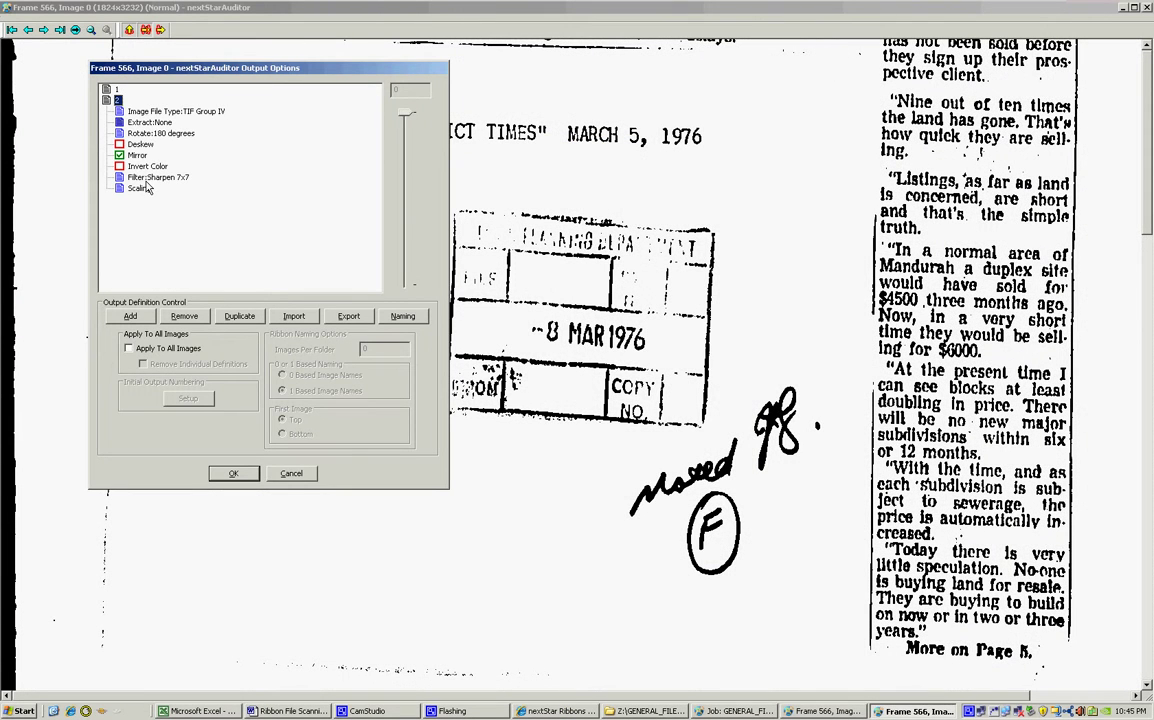
pyautogui.doubleClick(146, 179)
pyautogui.click(190, 232)
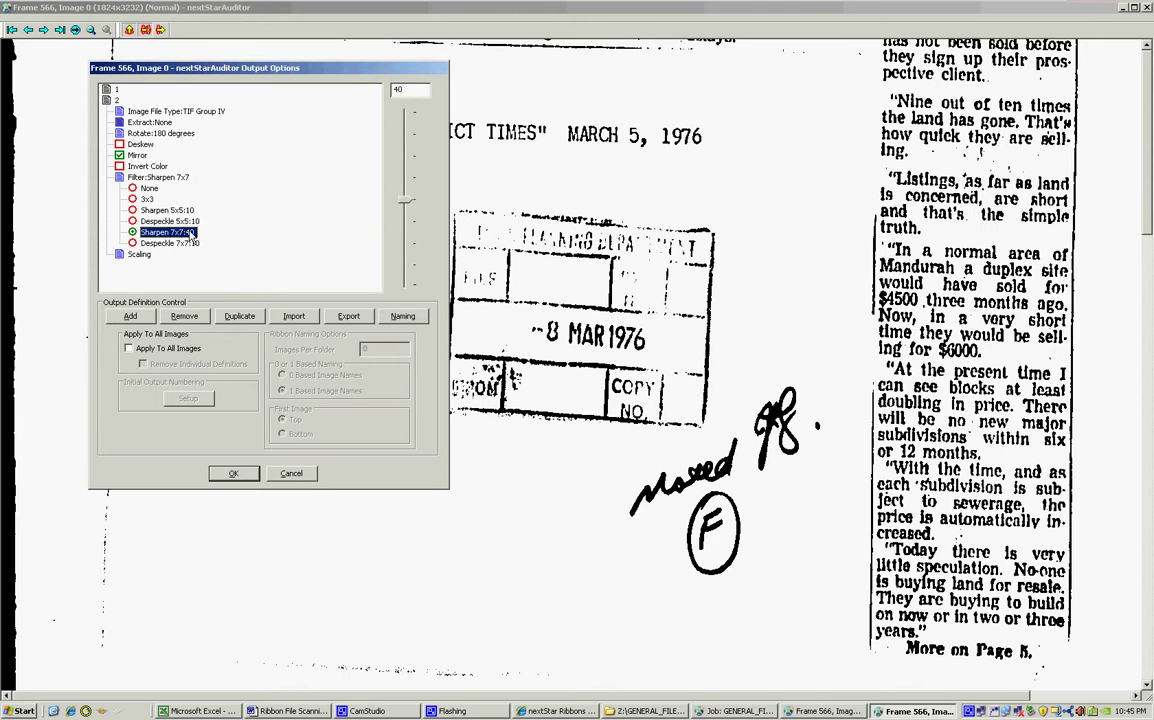
pyautogui.moveTo(407, 205); pyautogui.dragTo(406, 115)
# - For definition 2's TIF Group IV AutoThreshold, set Normal Image Density to 24, Light Image Density to 29 and Global Thresholding to 33
pyautogui.doubleClick(160, 111)
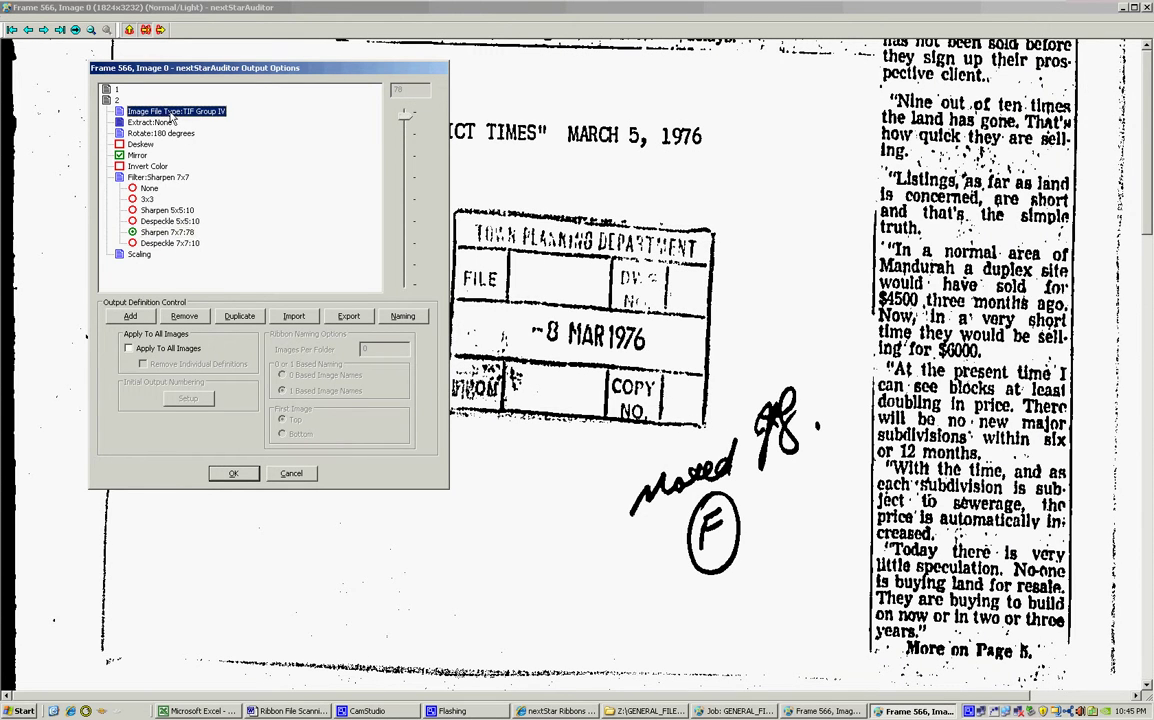
pyautogui.doubleClick(178, 145)
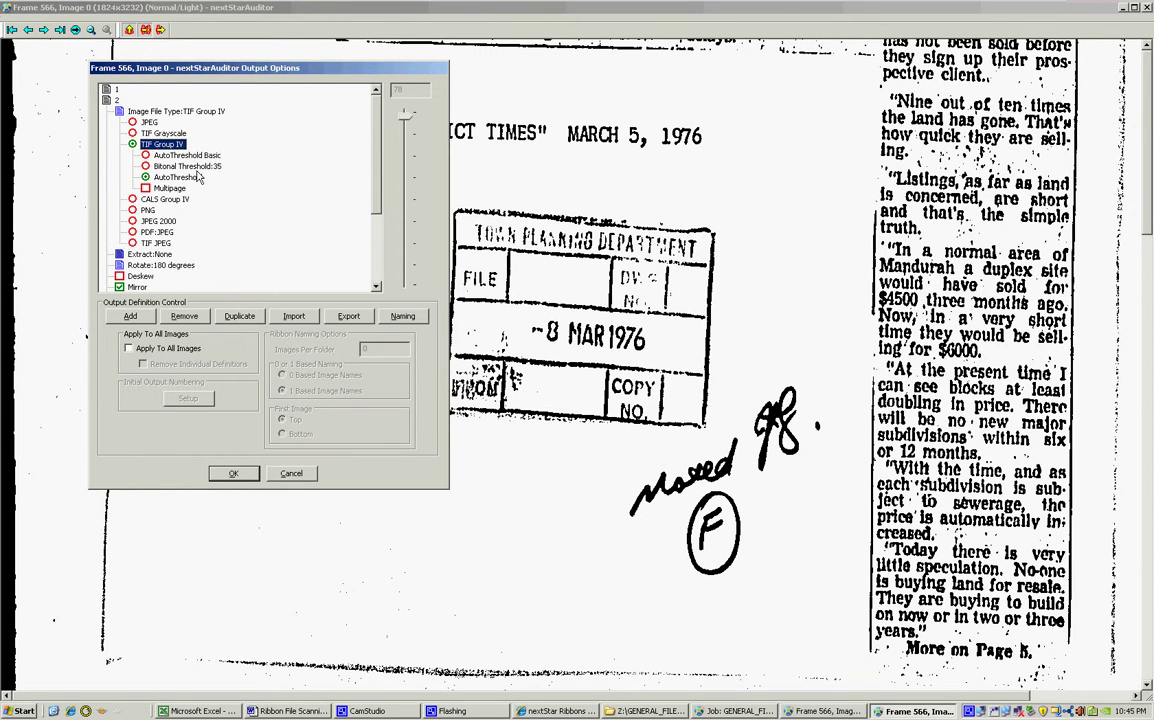
pyautogui.doubleClick(185, 178)
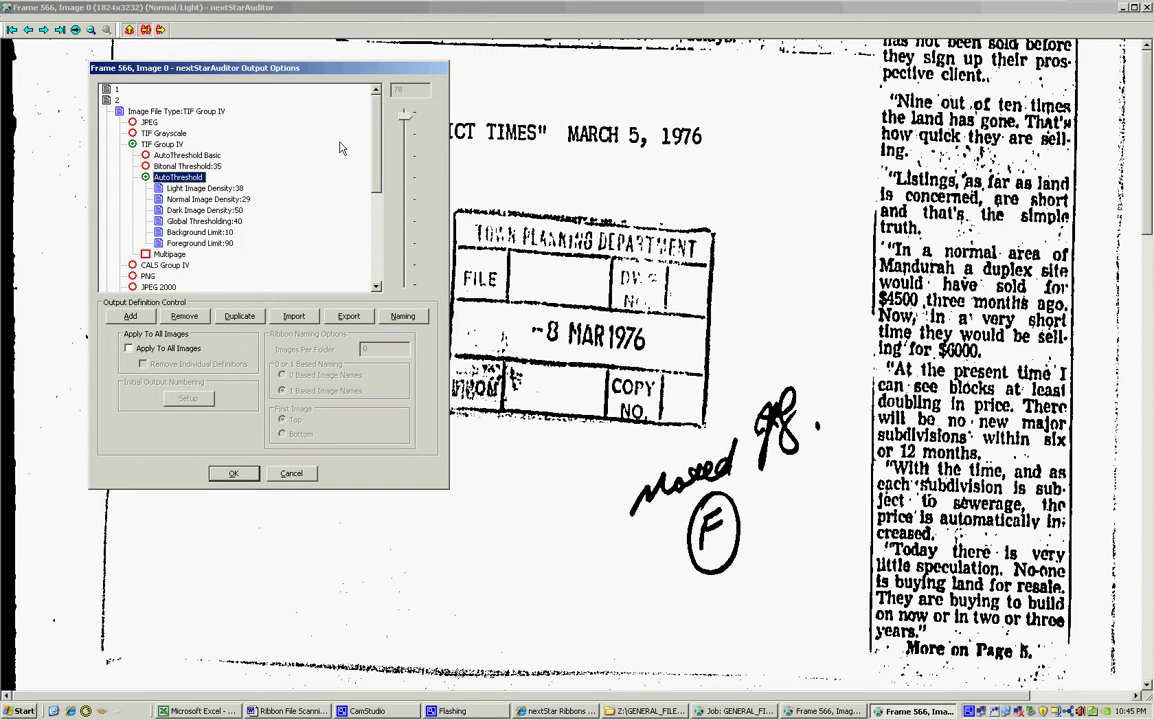
pyautogui.moveTo(318, 78); pyautogui.dragTo(282, 71)
pyautogui.click(175, 191)
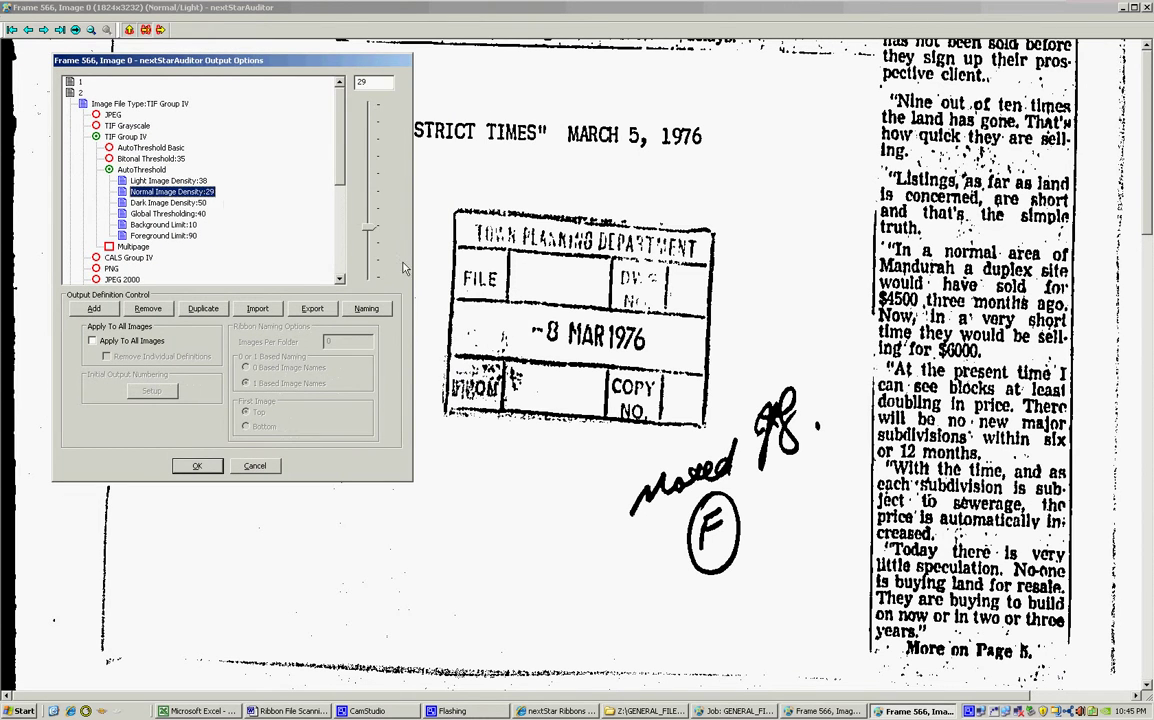
pyautogui.moveTo(379, 235); pyautogui.dragTo(371, 234)
pyautogui.click(203, 181)
pyautogui.click(186, 212)
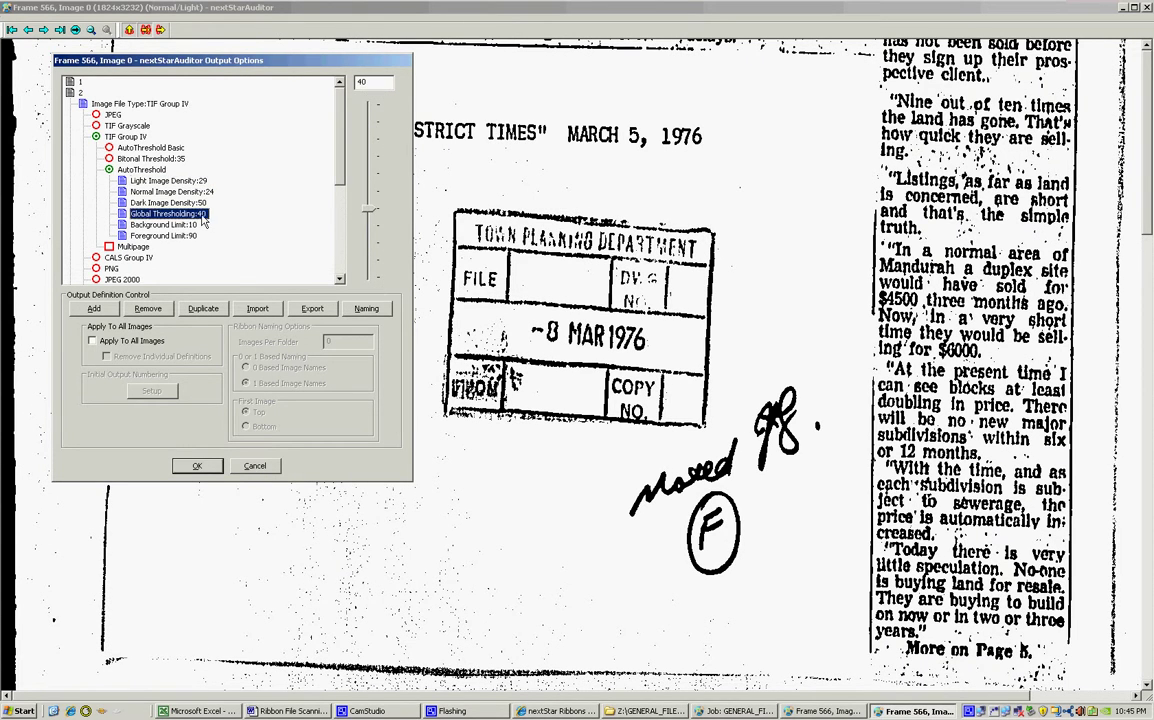
pyautogui.moveTo(370, 213); pyautogui.dragTo(370, 226)
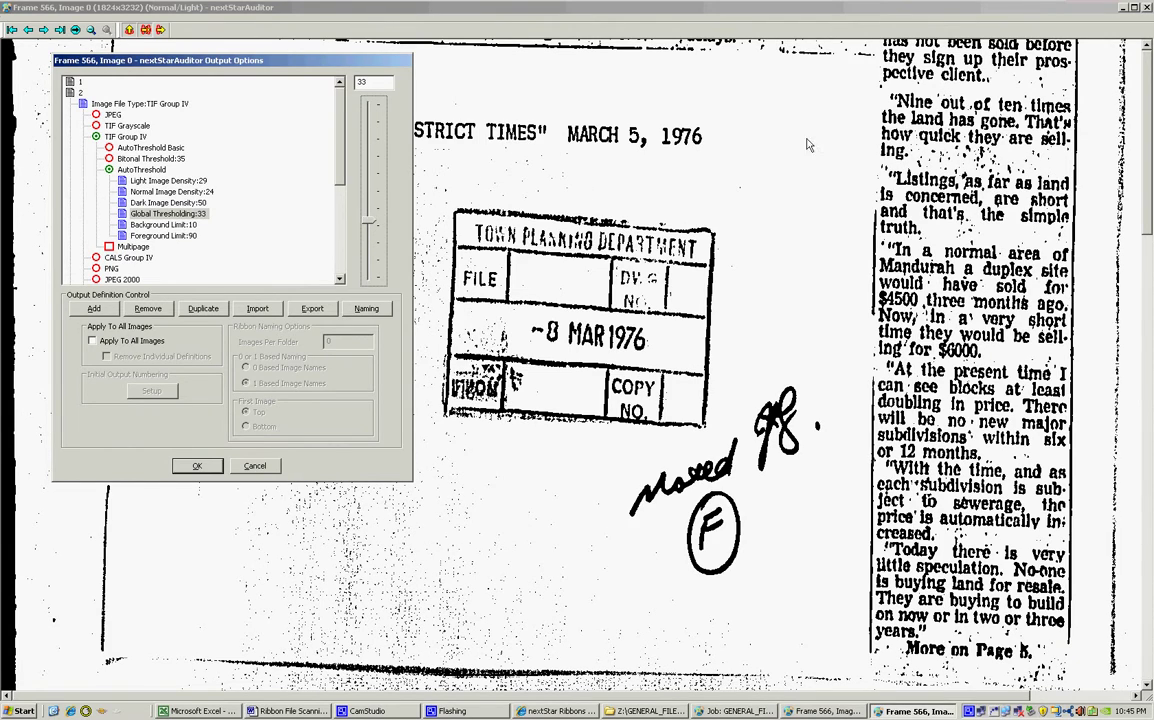
# - Examine the clipping's headline and article text with the adjusted thresholds, and accept the output options
pyautogui.moveTo(1149, 195); pyautogui.dragTo(1147, 374)
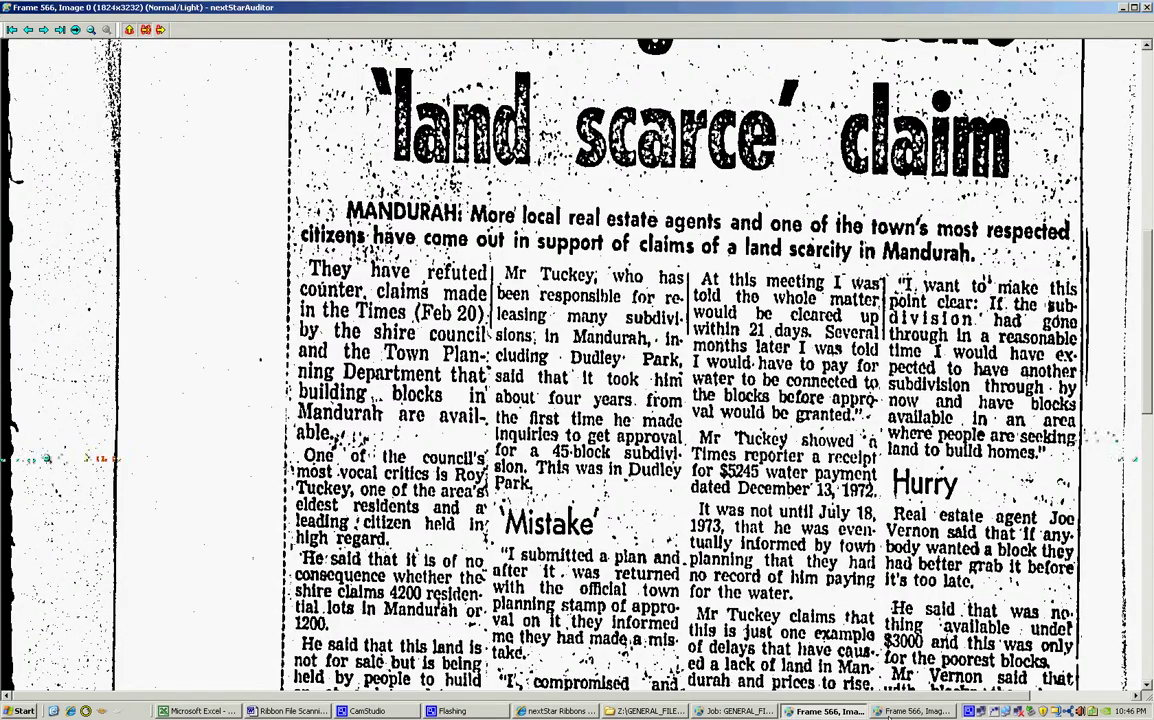
pyautogui.click(912, 711)
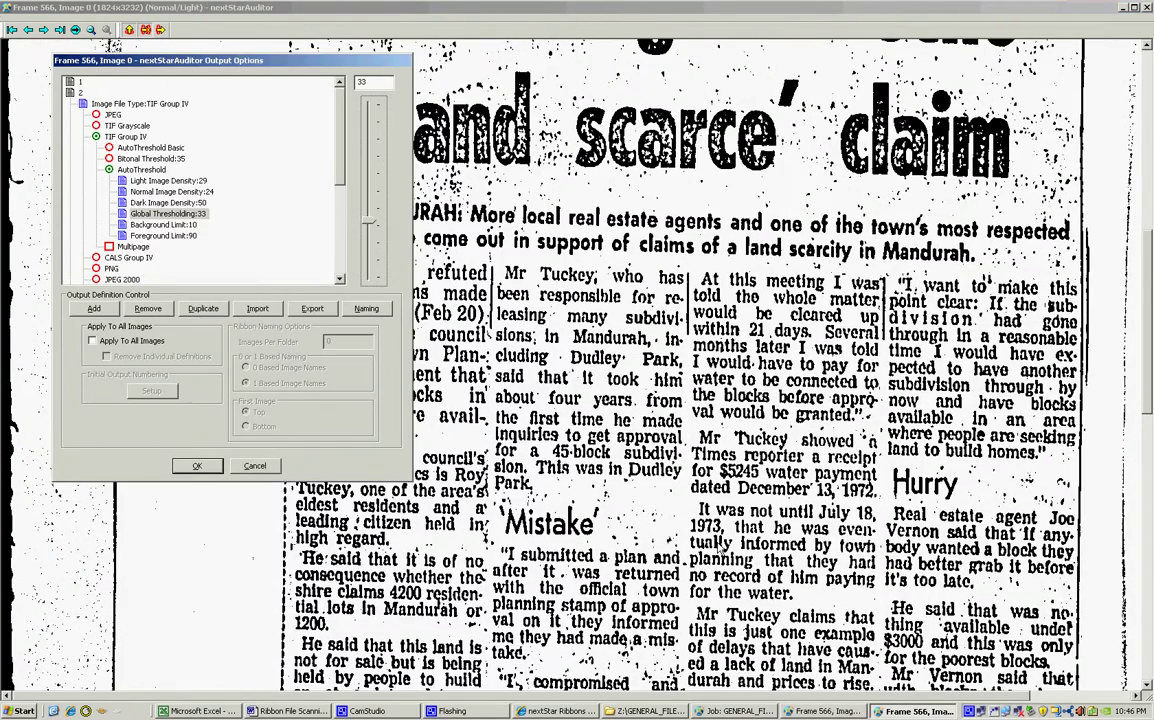
pyautogui.click(197, 466)
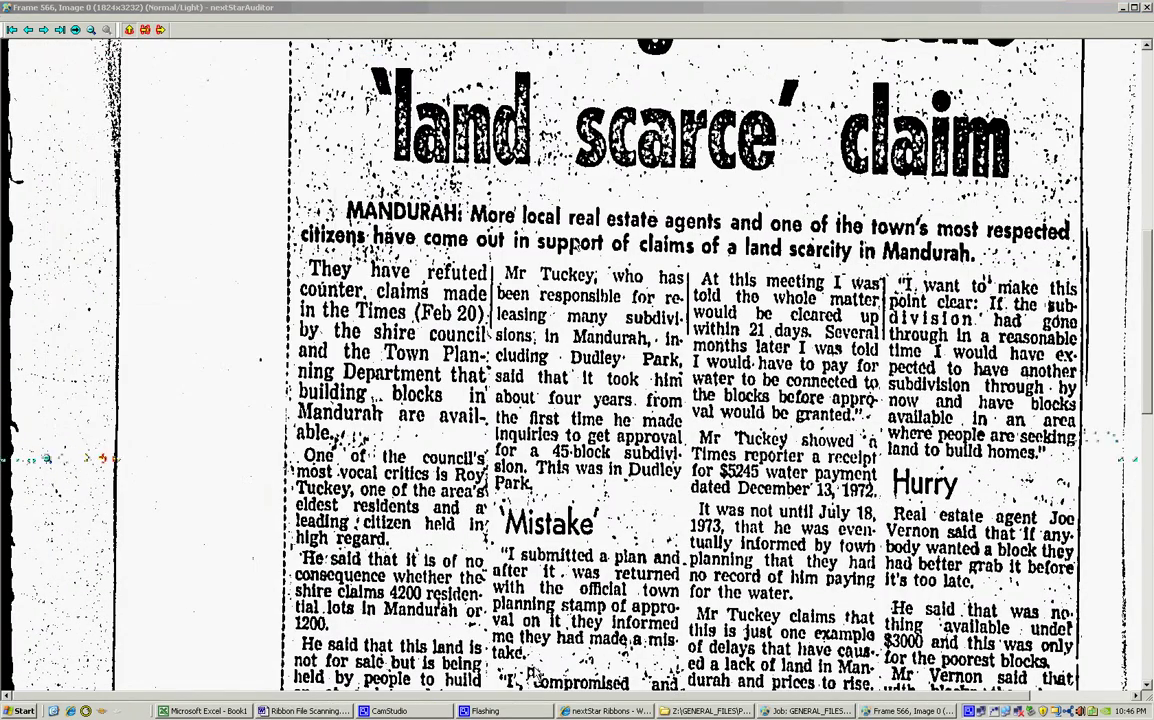
# - Examine the clipping's headline in frame 566's grayscale scan and close the frame
pyautogui.click(43, 30)
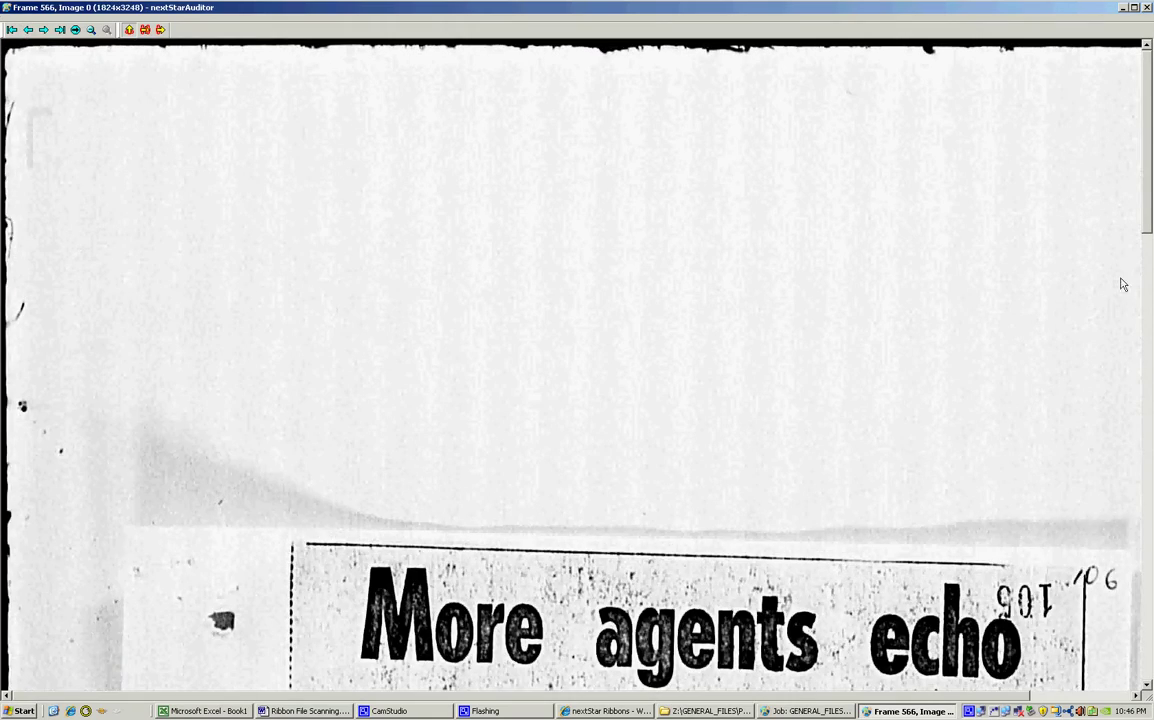
pyautogui.moveTo(1148, 218); pyautogui.dragTo(1148, 290)
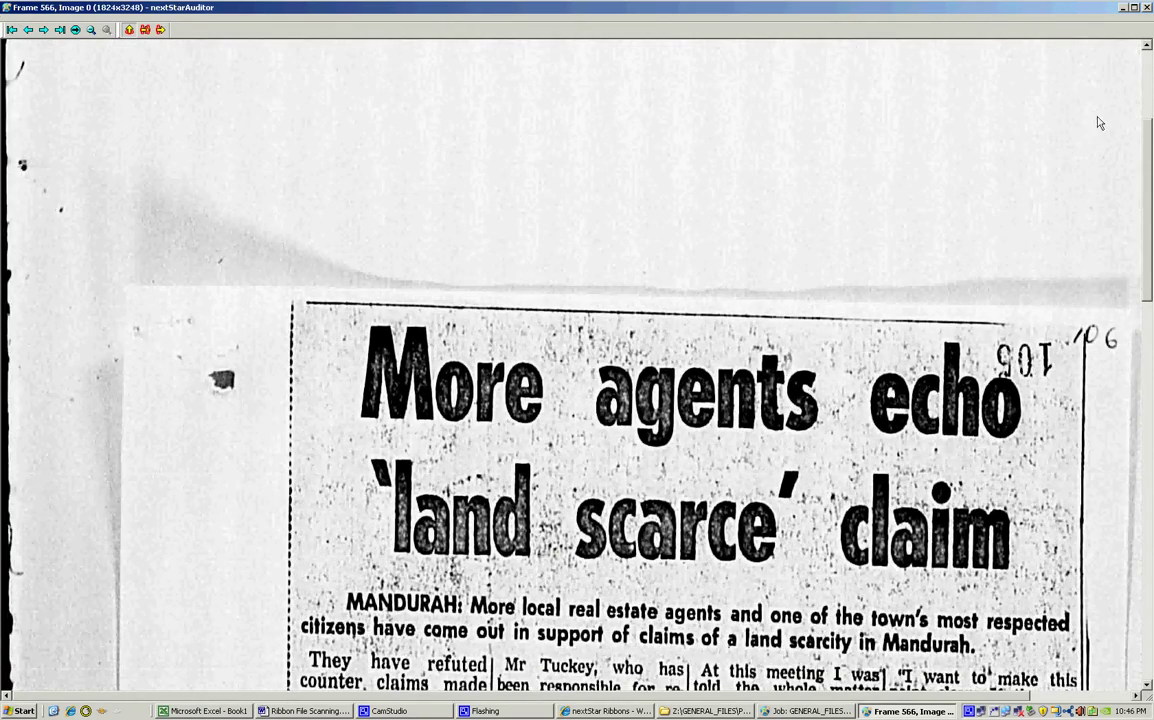
pyautogui.click(1147, 8)
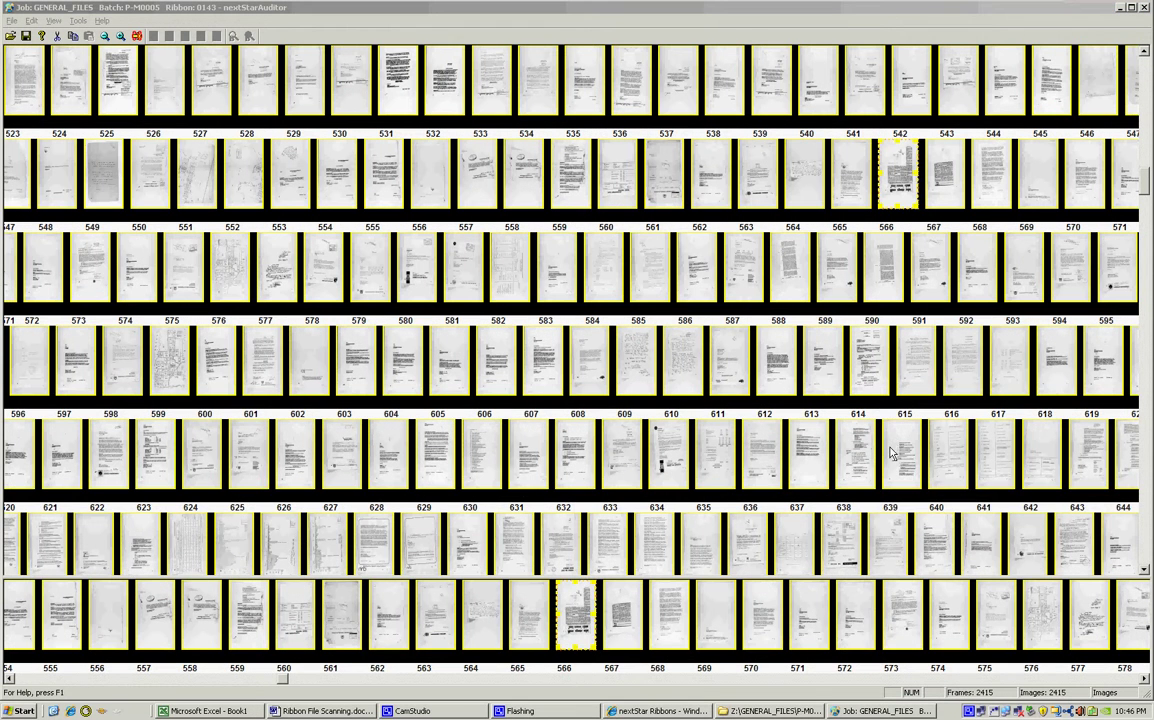
# - Browse the ribbon's thumbnails from the 500s through to the 2300s to examine the image quality of the remaining frames
pyautogui.moveTo(891, 453)
pyautogui.scroll(-4, 910, 300)
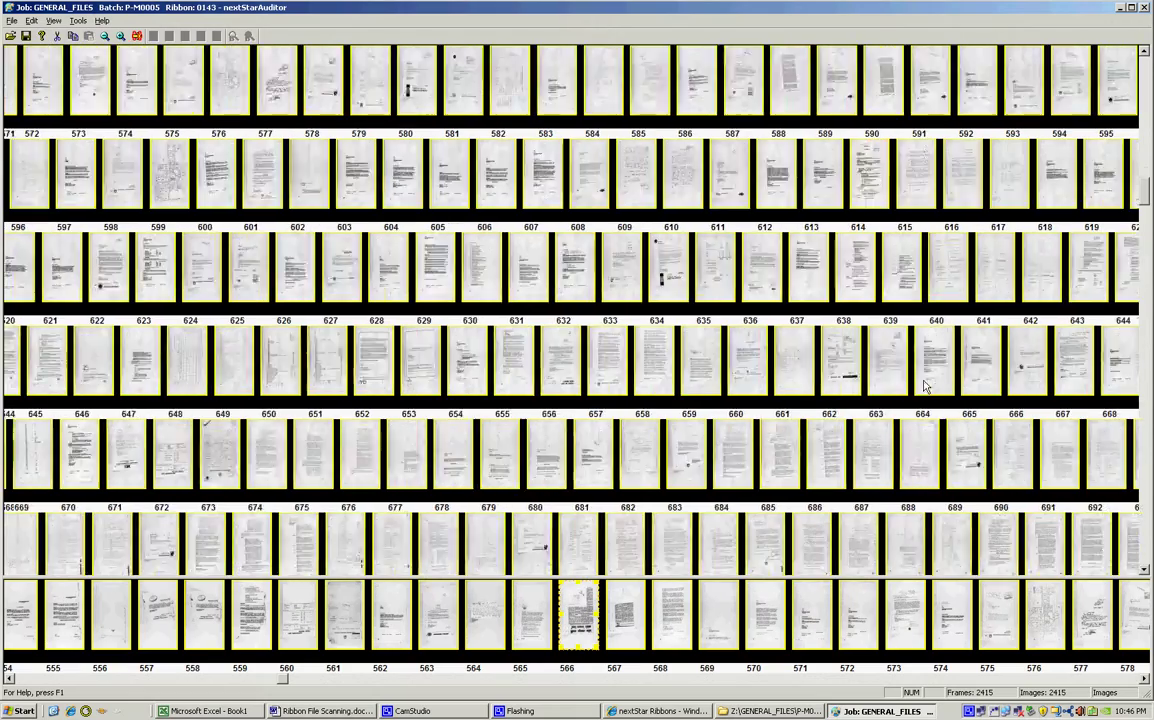
pyautogui.scroll(-4, 921, 385)
pyautogui.moveTo(963, 412)
pyautogui.scroll(-5, 963, 430)
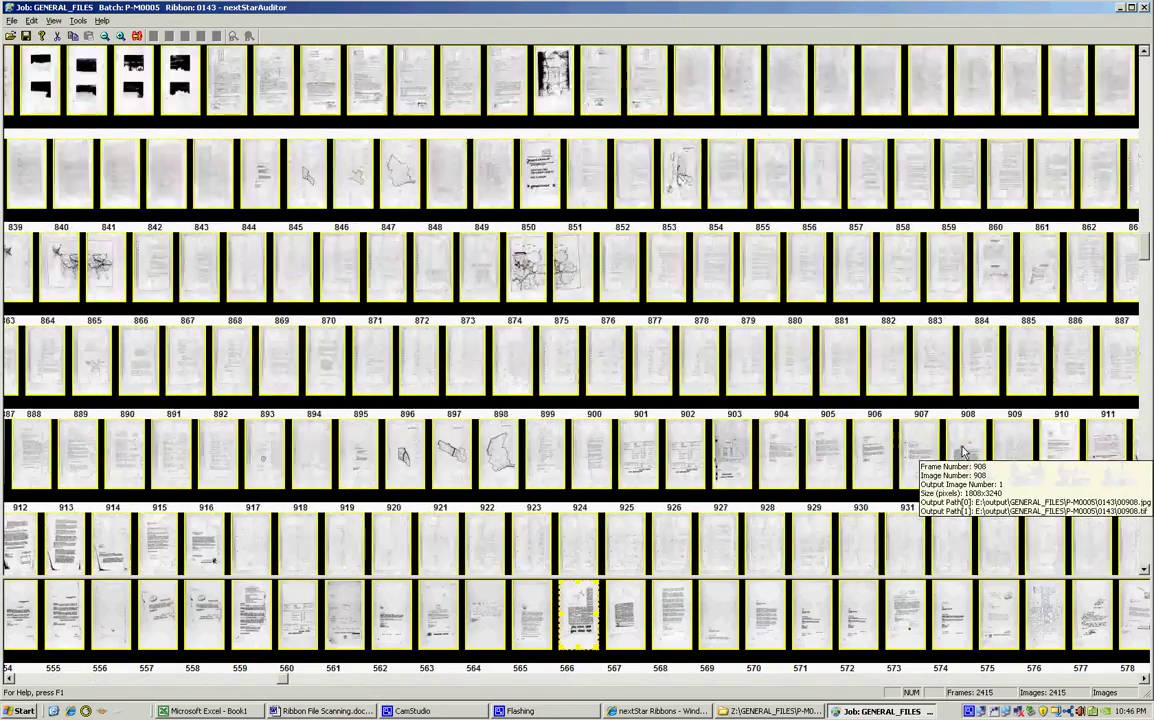
pyautogui.scroll(-10, 963, 452)
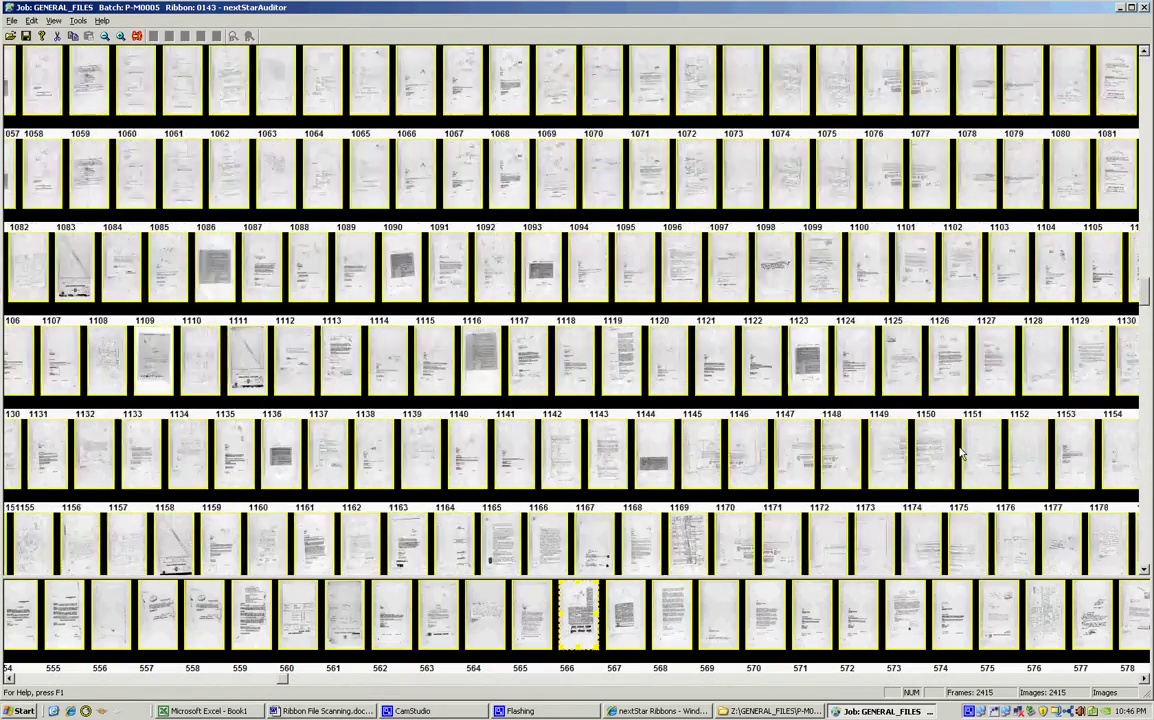
pyautogui.scroll(-10, 958, 453)
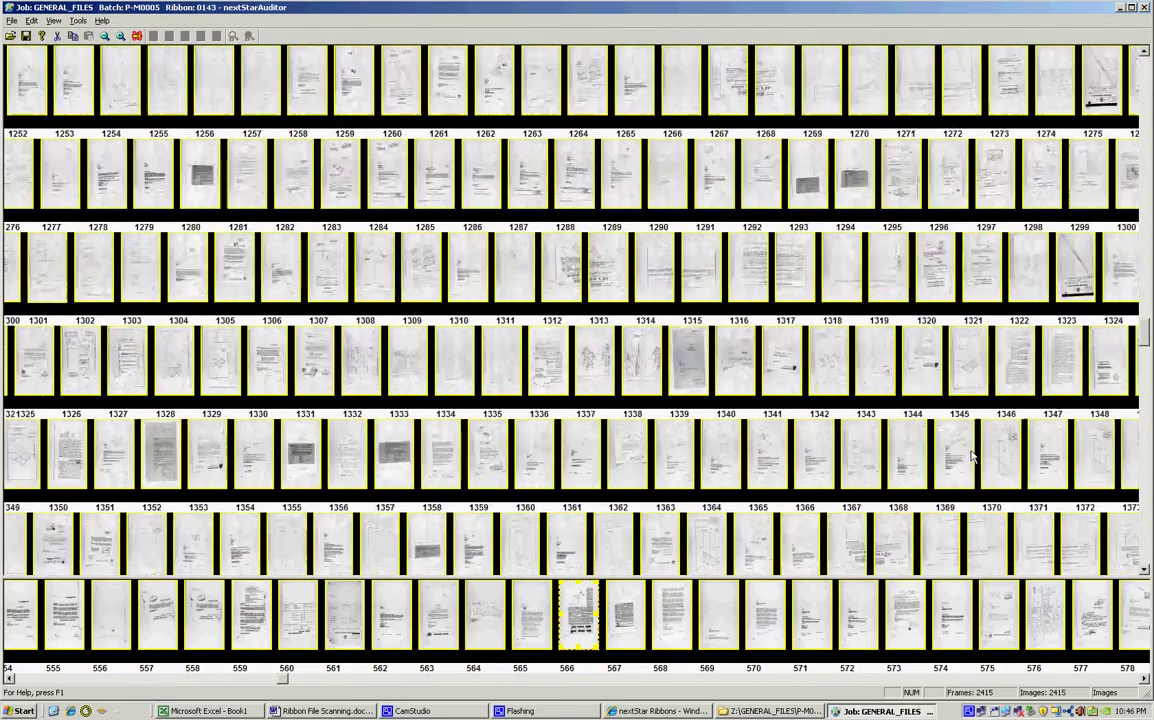
pyautogui.scroll(-5, 1130, 502)
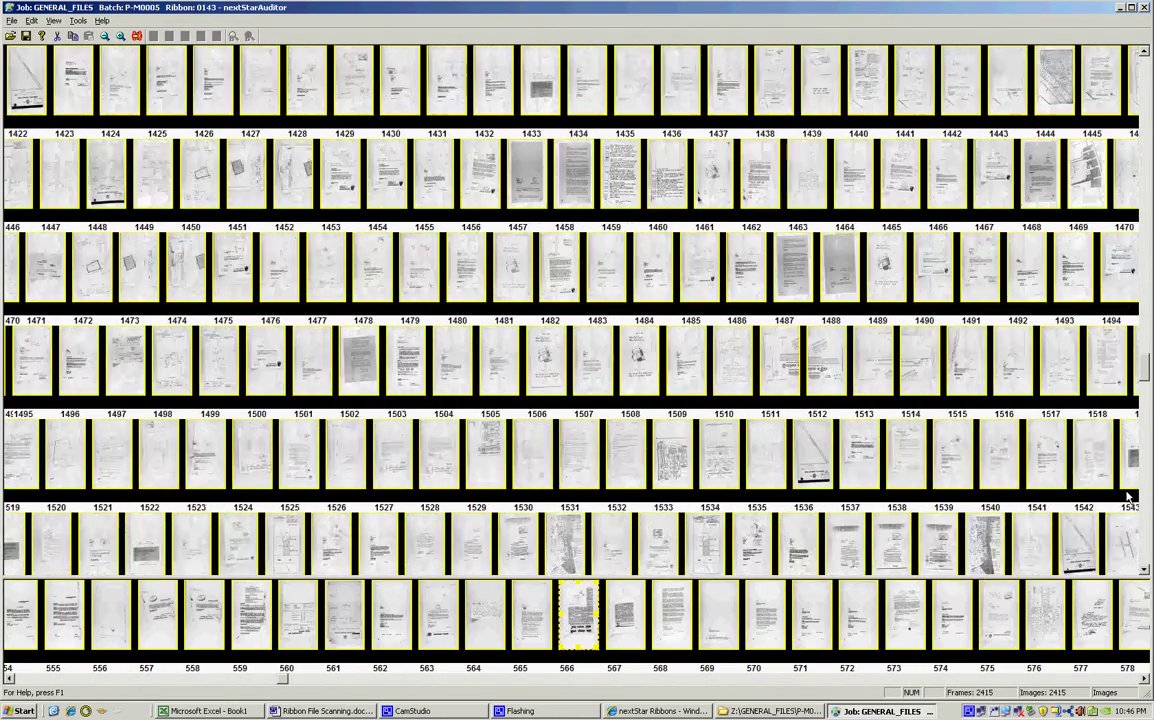
pyautogui.scroll(-3, 1125, 496)
pyautogui.scroll(-4, 1124, 497)
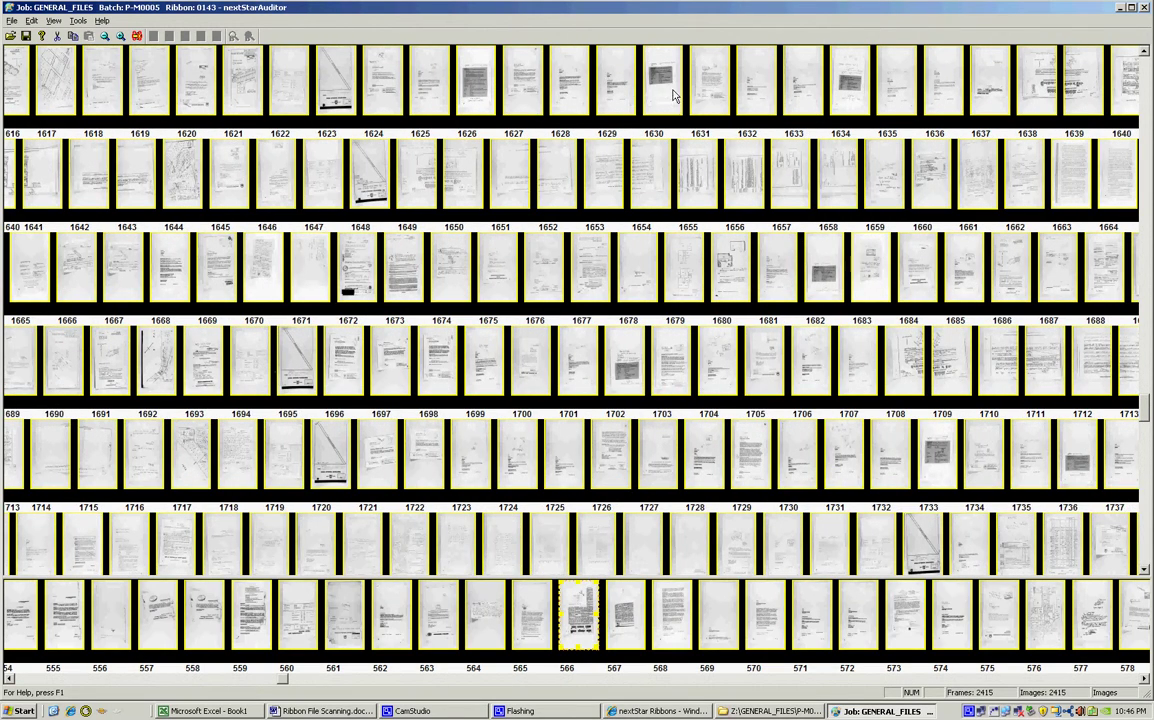
pyautogui.scroll(-5, 1063, 438)
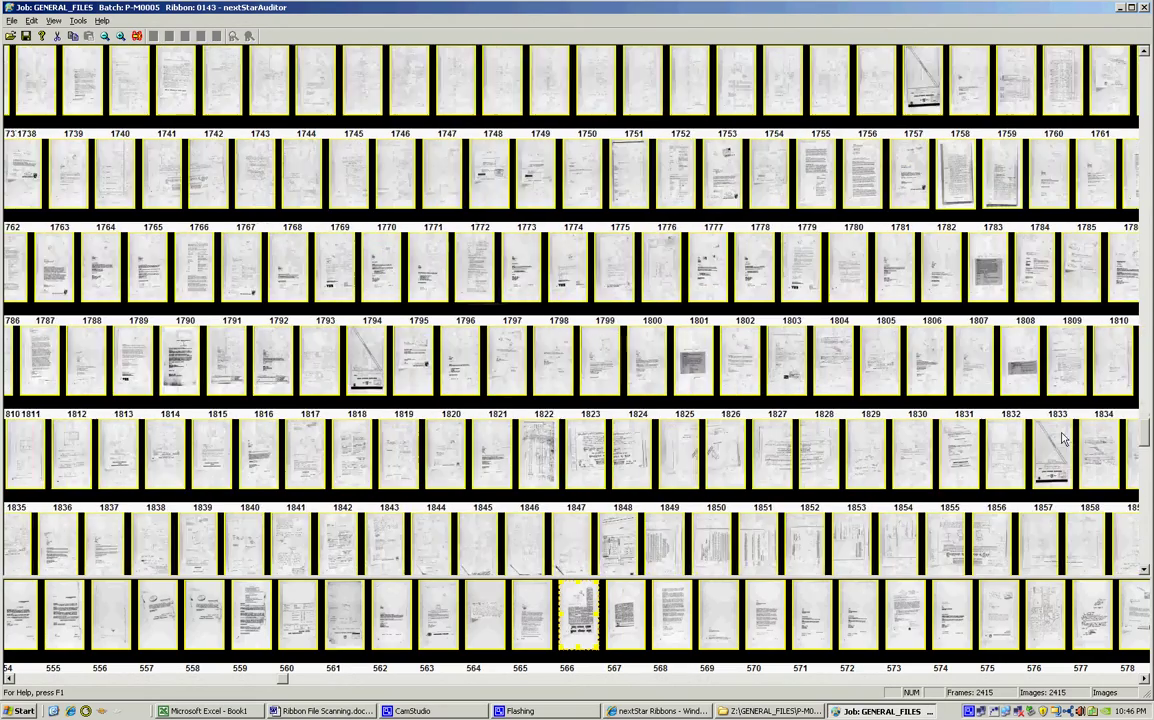
pyautogui.scroll(-11, 1063, 438)
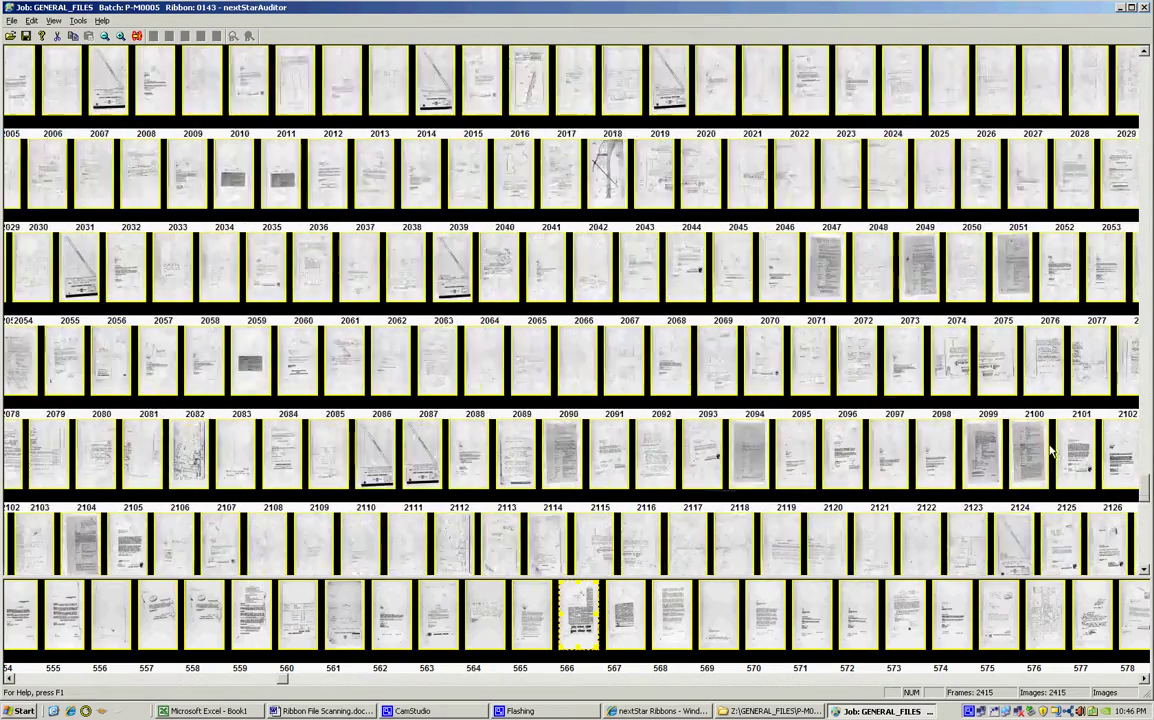
pyautogui.scroll(-9, 1050, 452)
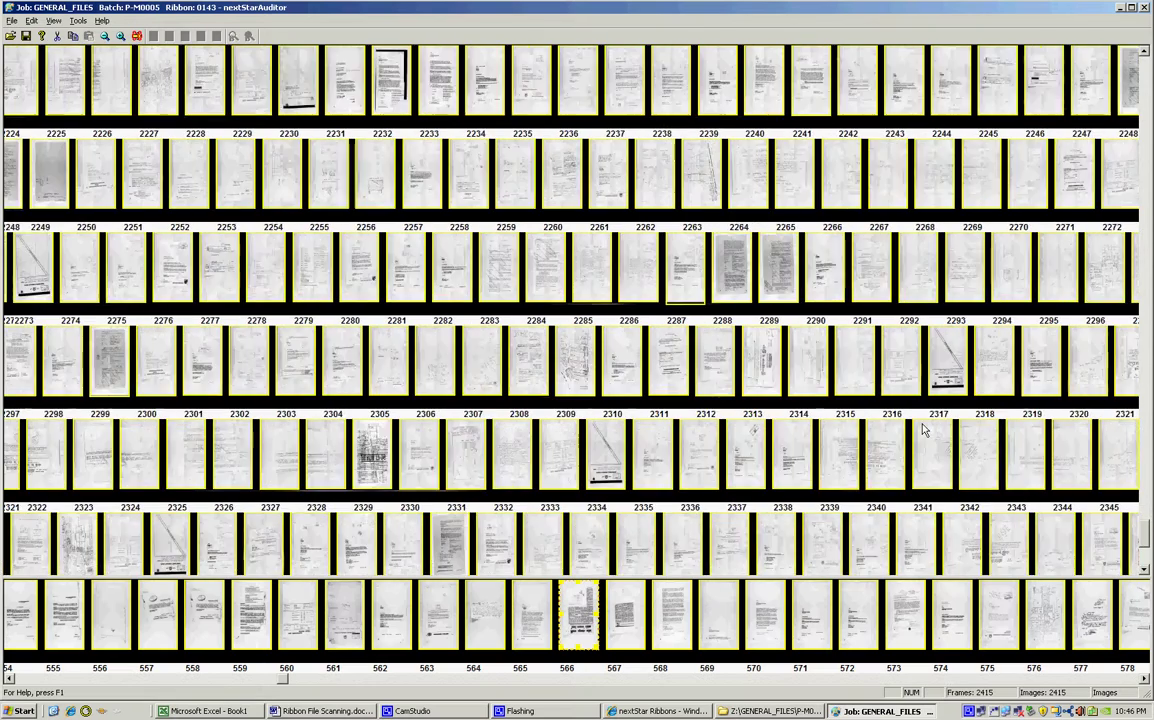
# - Check the last thumbnails of ribbon 0143, finish its audit, and close nextStarAuditor
pyautogui.scroll(-4, 924, 430)
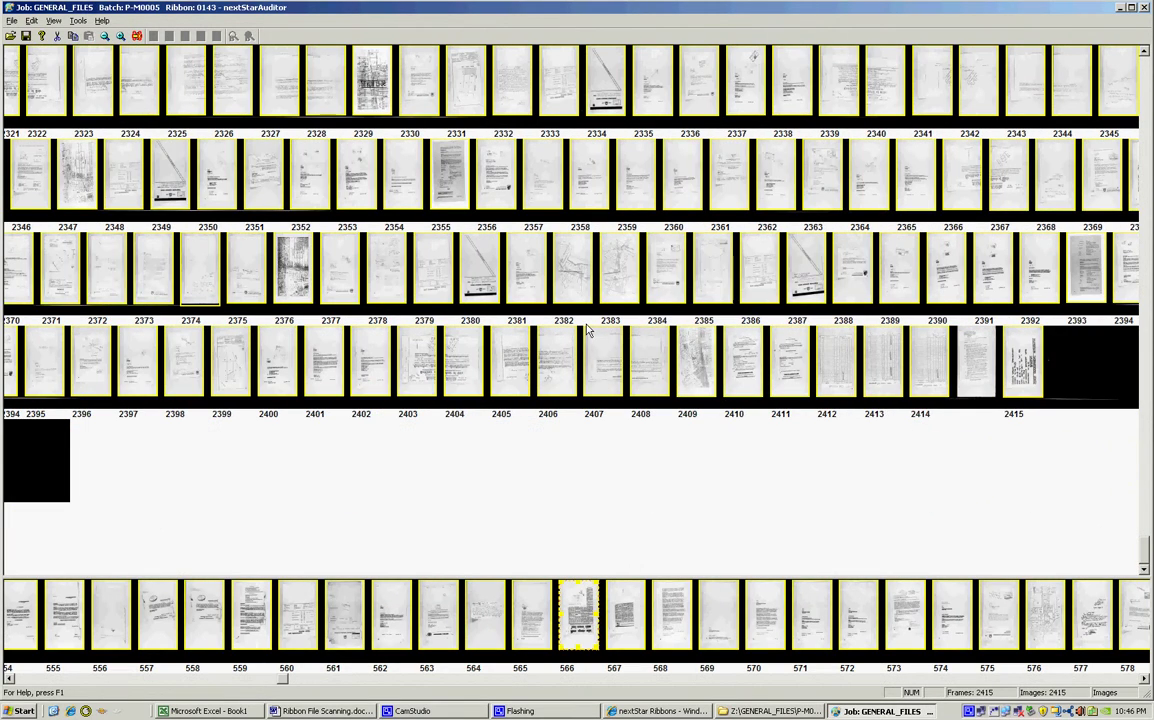
pyautogui.click(12, 21)
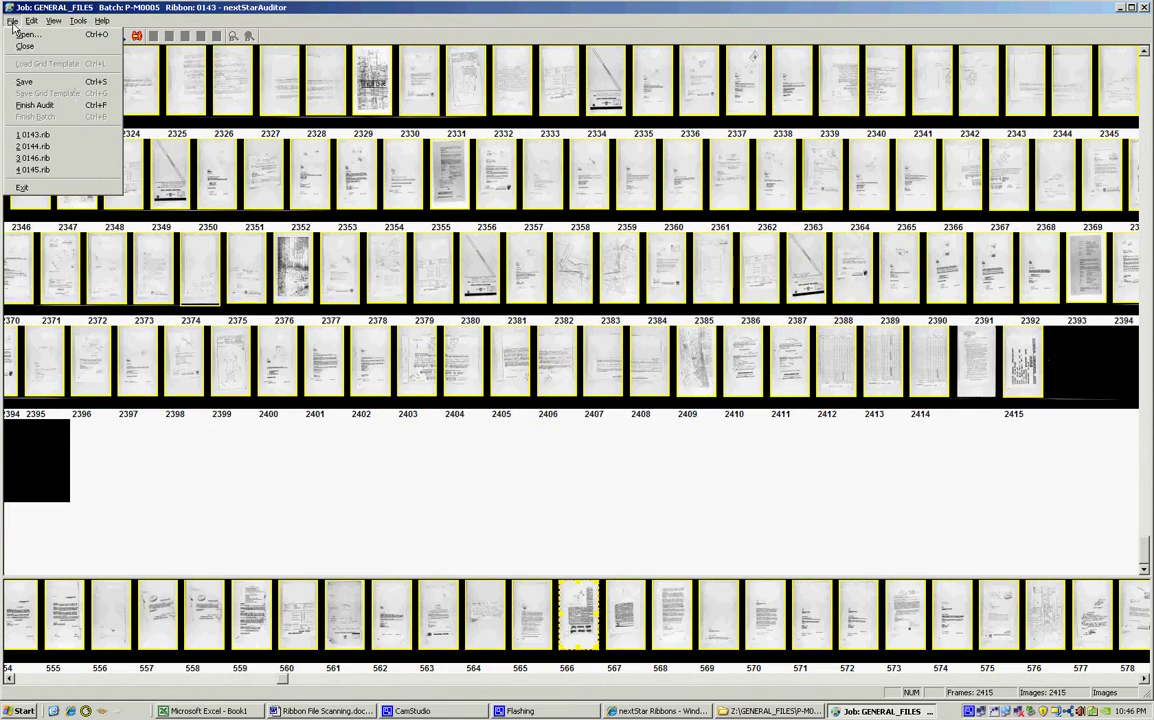
pyautogui.click(47, 106)
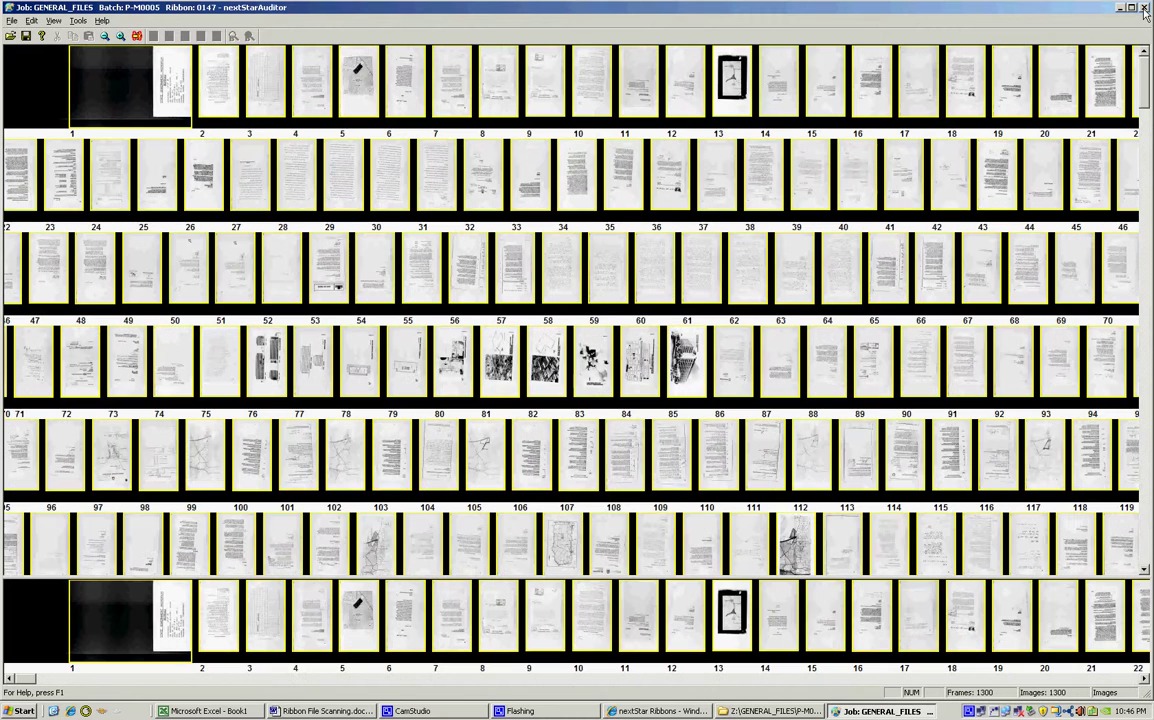
pyautogui.click(1145, 8)
pyautogui.click(587, 375)
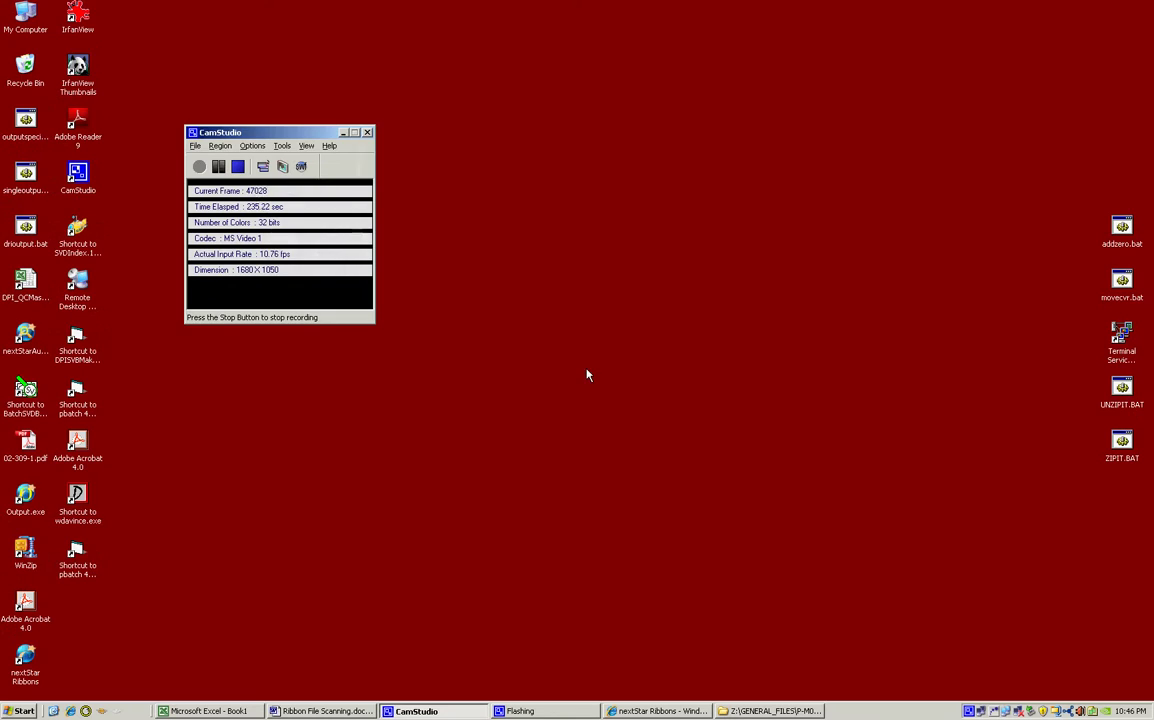
# - Run Output.exe from the desktop and open the 0143 output folder in Z:\GENERAL_FILES\P-M0005
pyautogui.doubleClick(22, 505)
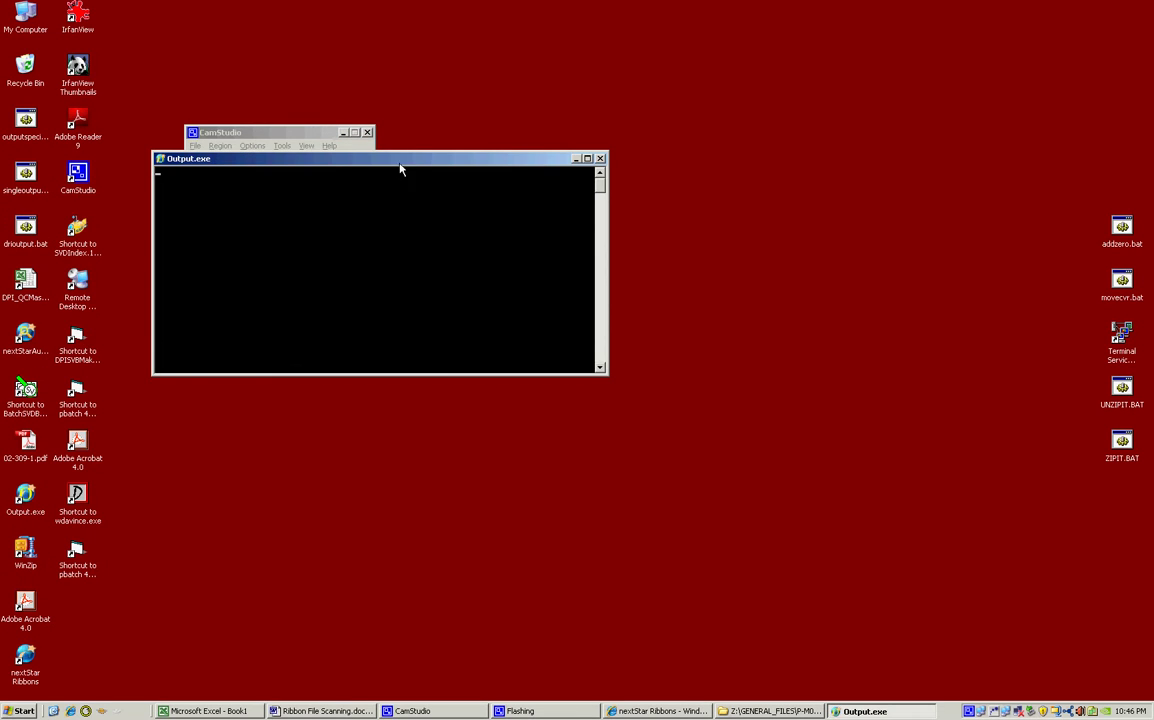
pyautogui.moveTo(400, 169); pyautogui.dragTo(592, 255)
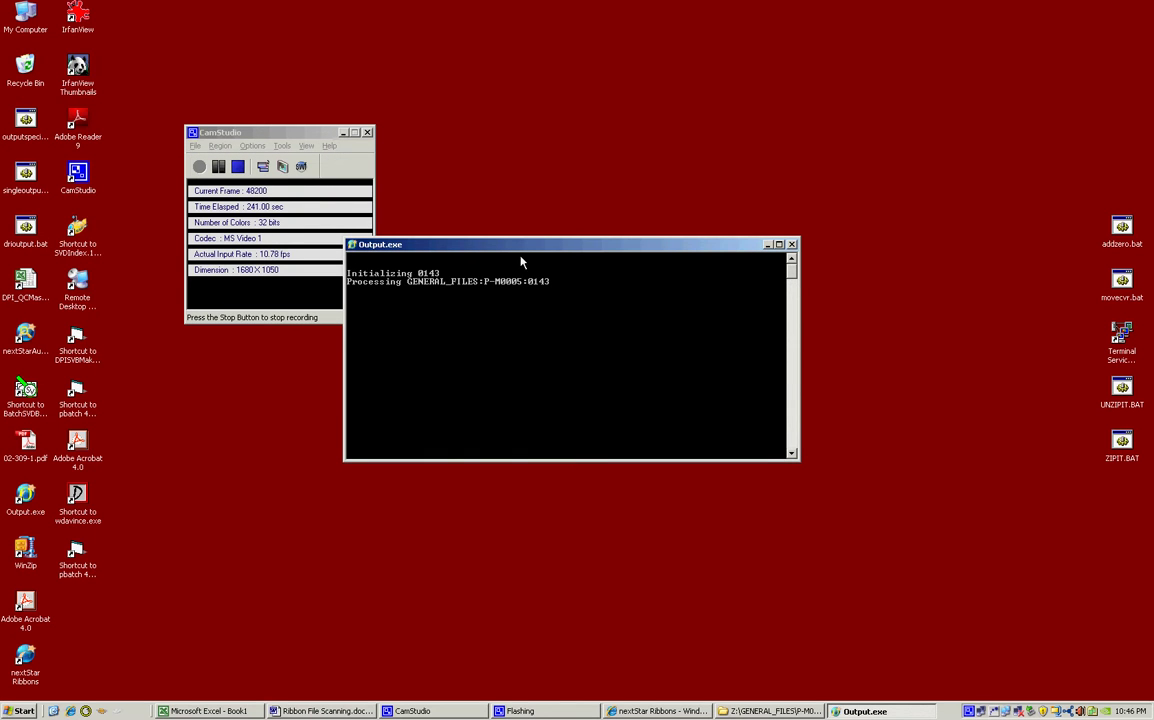
pyautogui.click(752, 711)
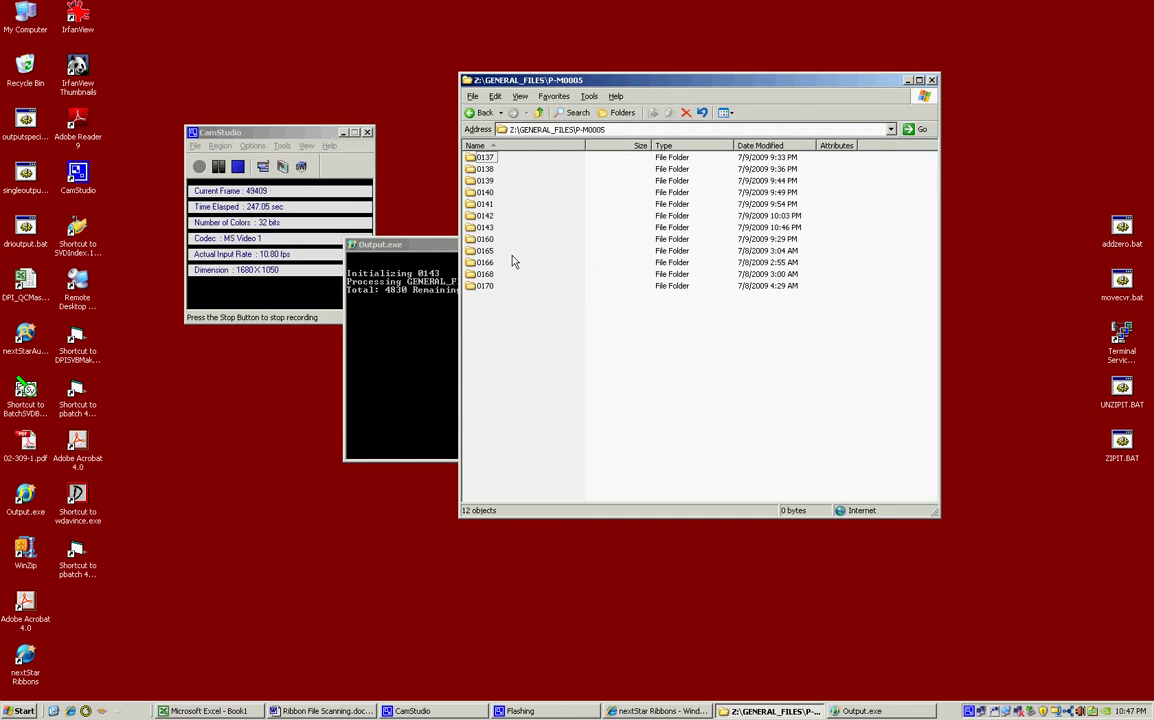
pyautogui.doubleClick(487, 230)
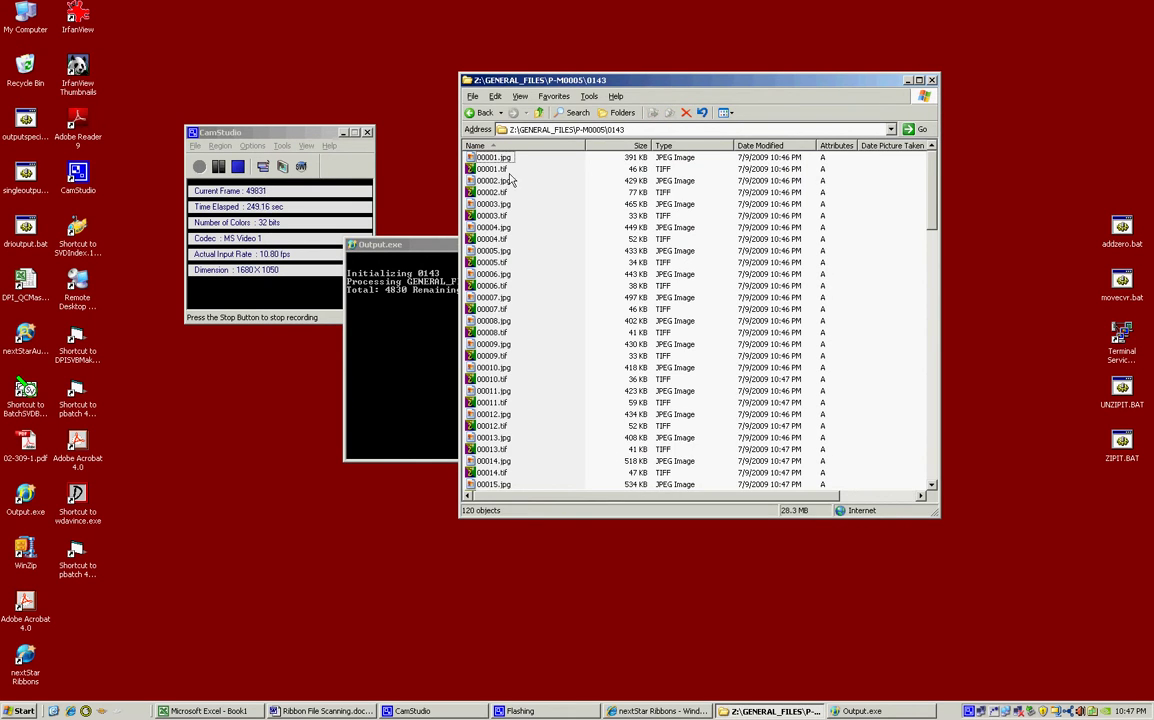
# - Select the JPEG and TIF files of frames 00001 and 00002 and open all four in Loupe
pyautogui.moveTo(532, 163); pyautogui.dragTo(505, 196)
pyautogui.click(85, 711)
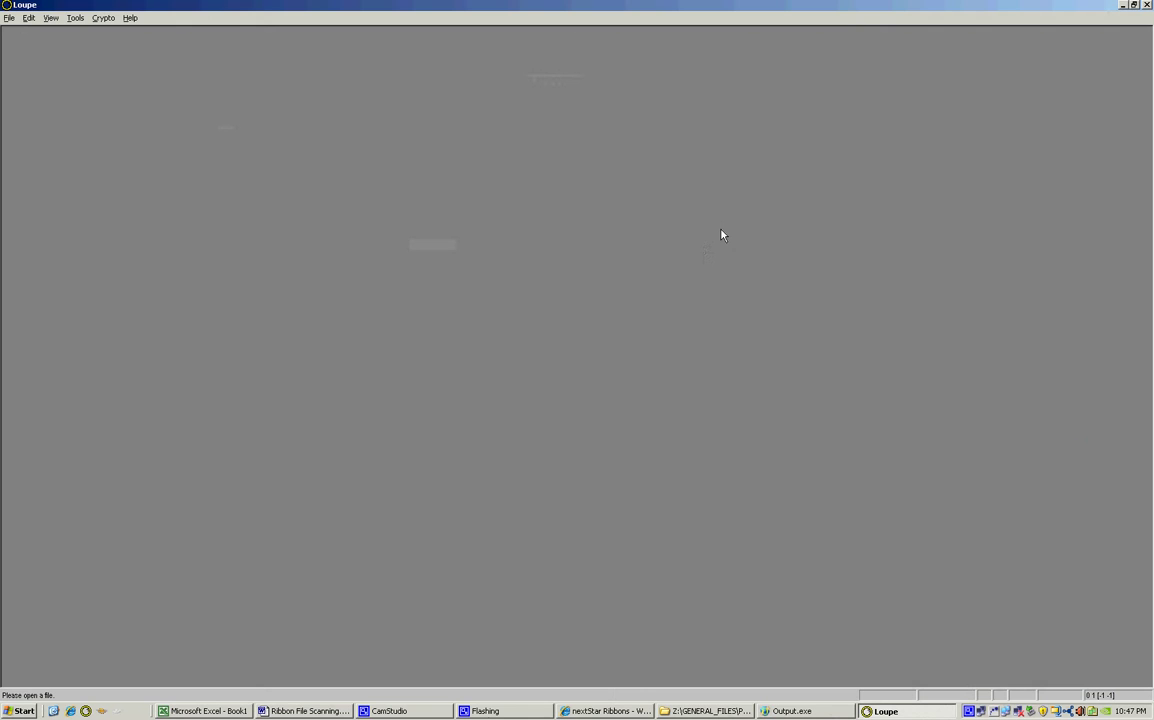
pyautogui.click(704, 711)
pyautogui.moveTo(484, 180); pyautogui.dragTo(377, 221)
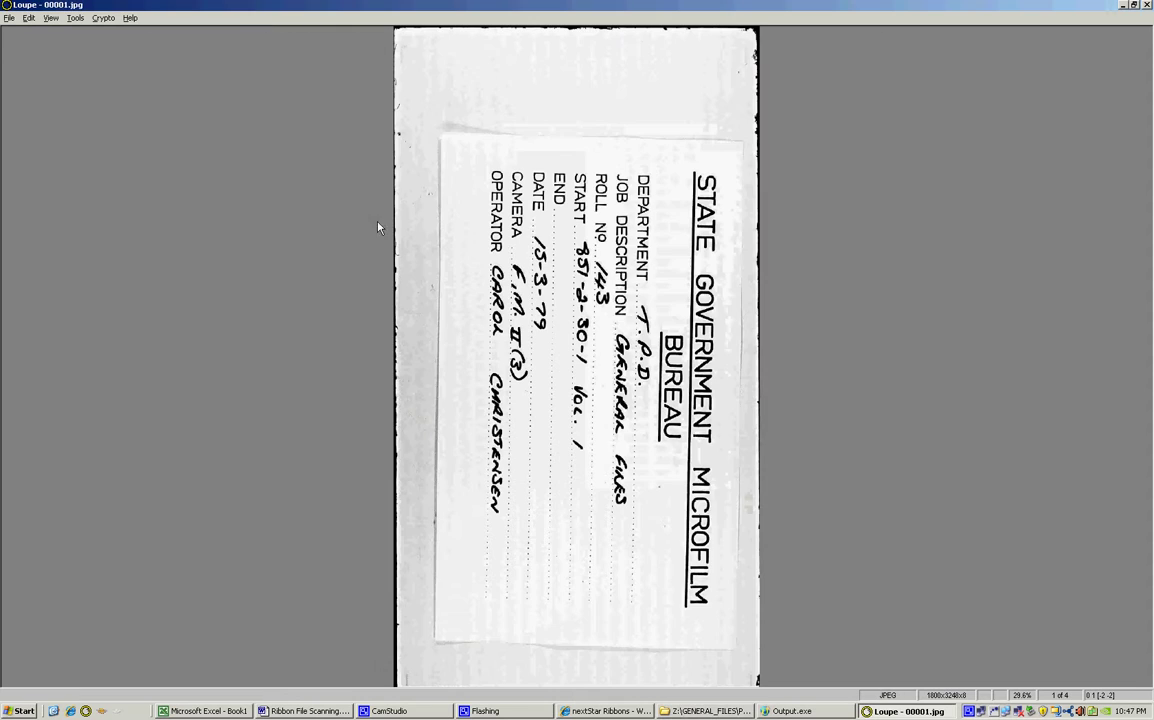
# - Go through the opened images to 00002.tif and examine the File Preparation Action Sheet at 100% zoom
pyautogui.scroll(-2, 865, 411)
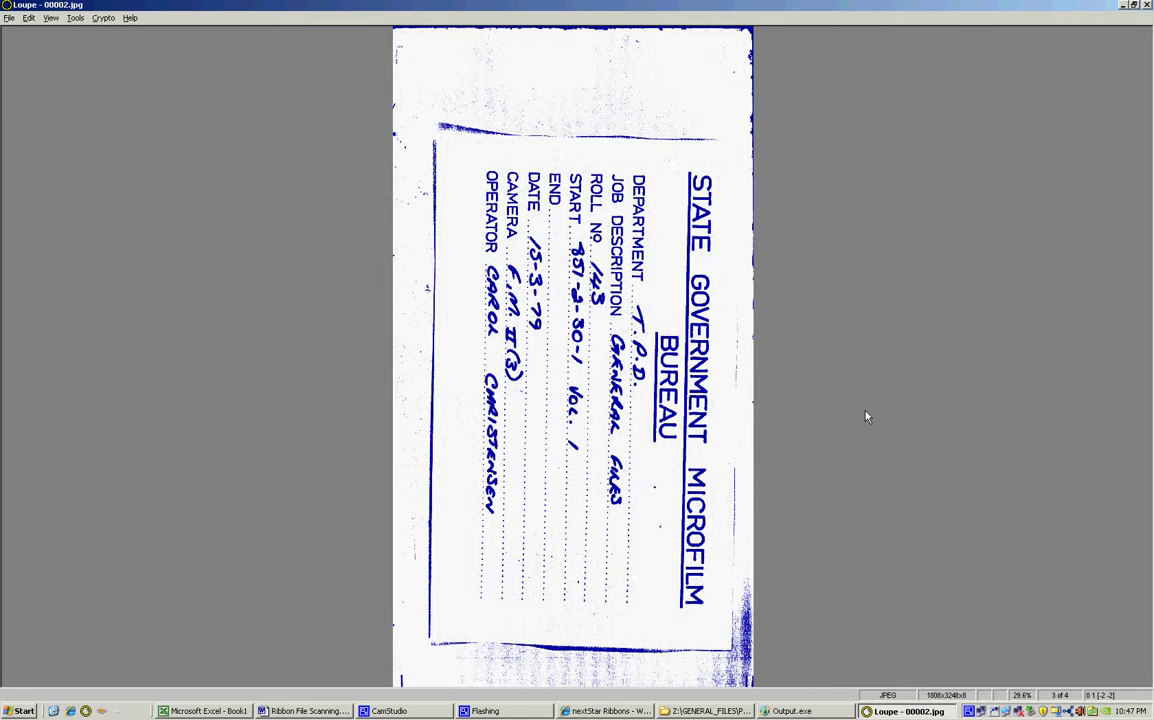
pyautogui.scroll(-1, 840, 404)
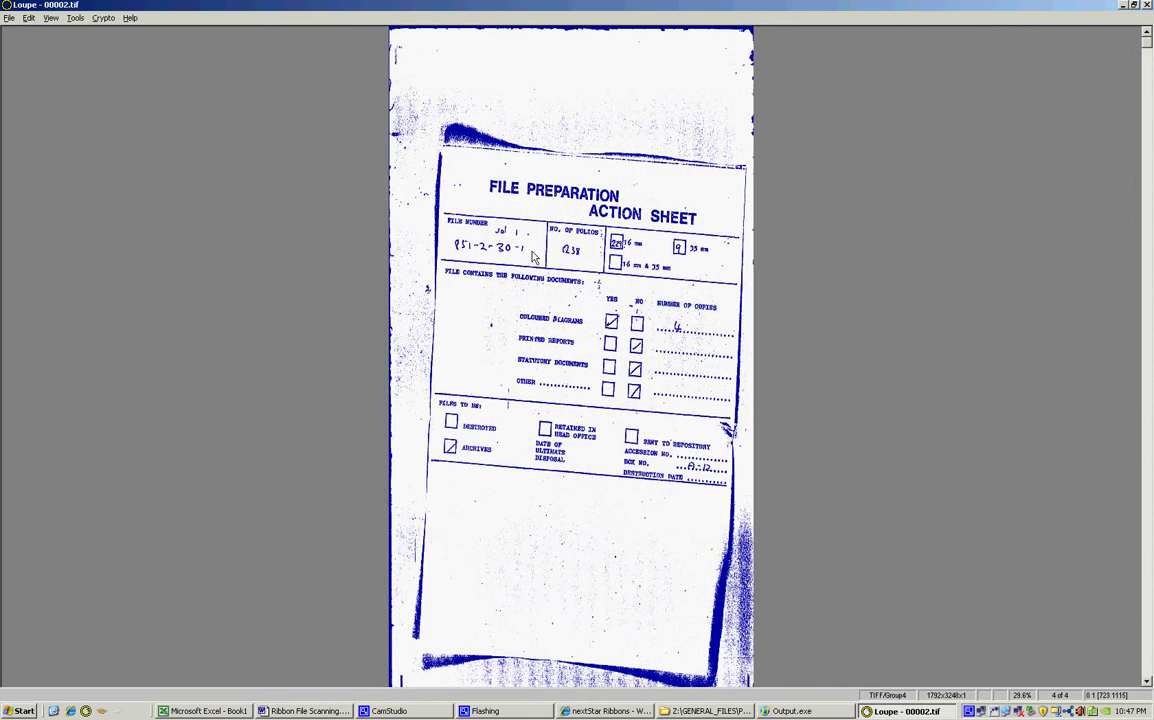
pyautogui.click(632, 313)
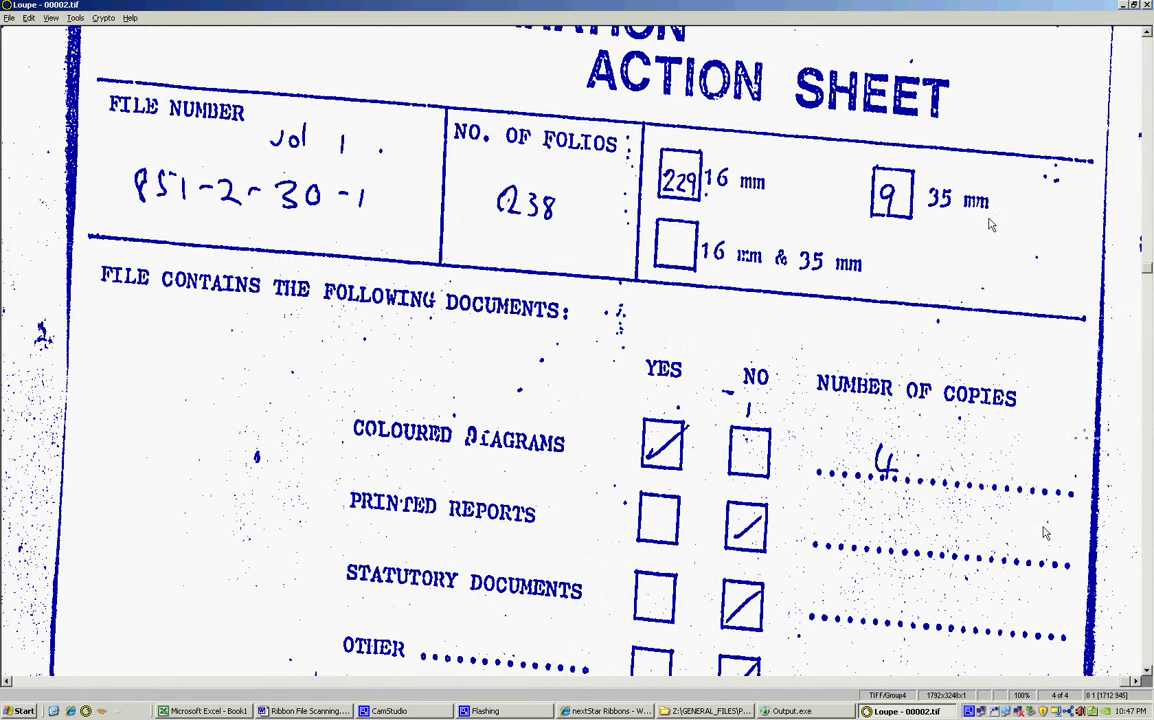